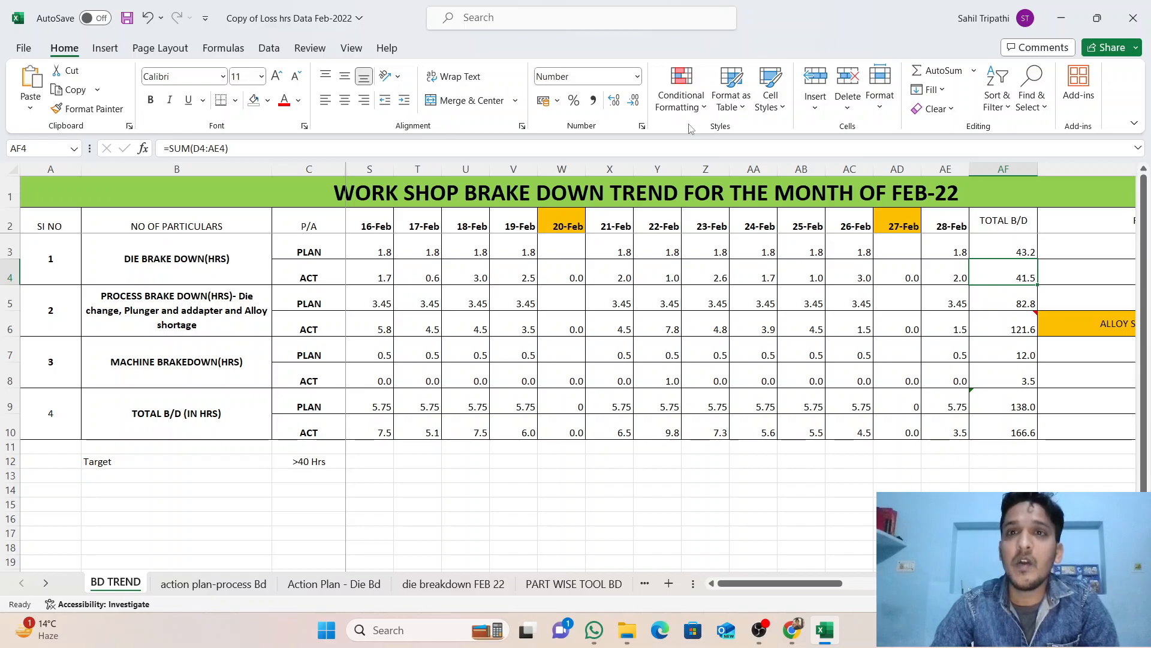
Step: Examine the target in row 12 against the plan and actual hours in the TOTAL B/D column
drag(806, 589, 858, 588)
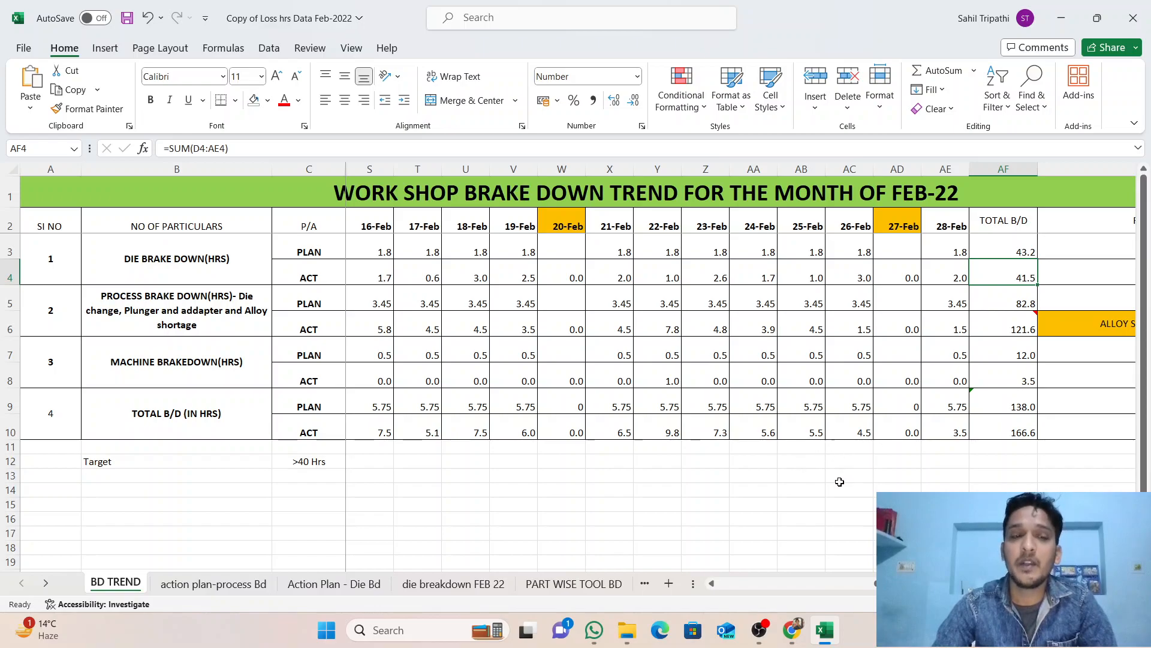
drag(142, 464, 343, 460)
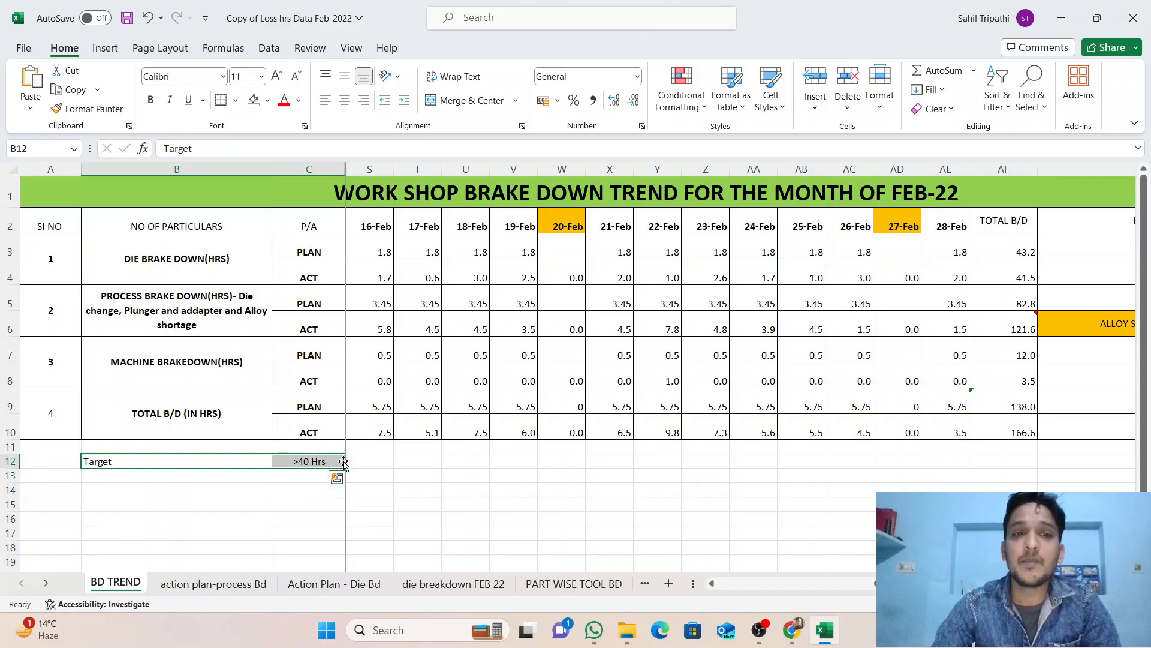
click(448, 476)
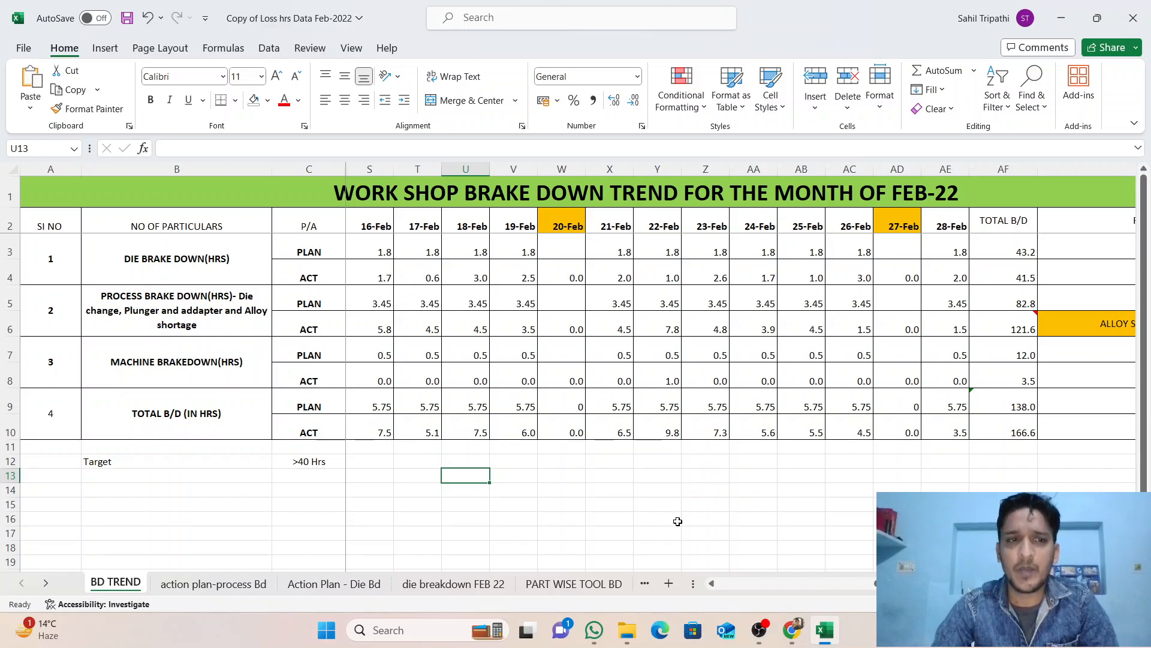
drag(1025, 251, 1028, 373)
click(1027, 355)
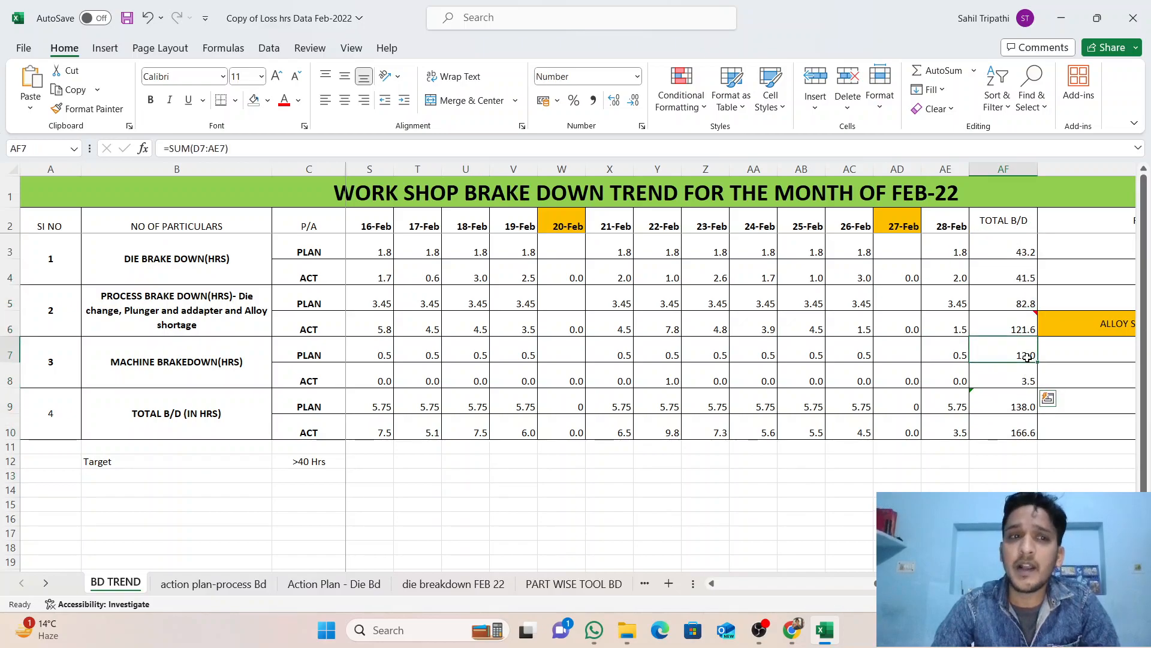
click(1009, 463)
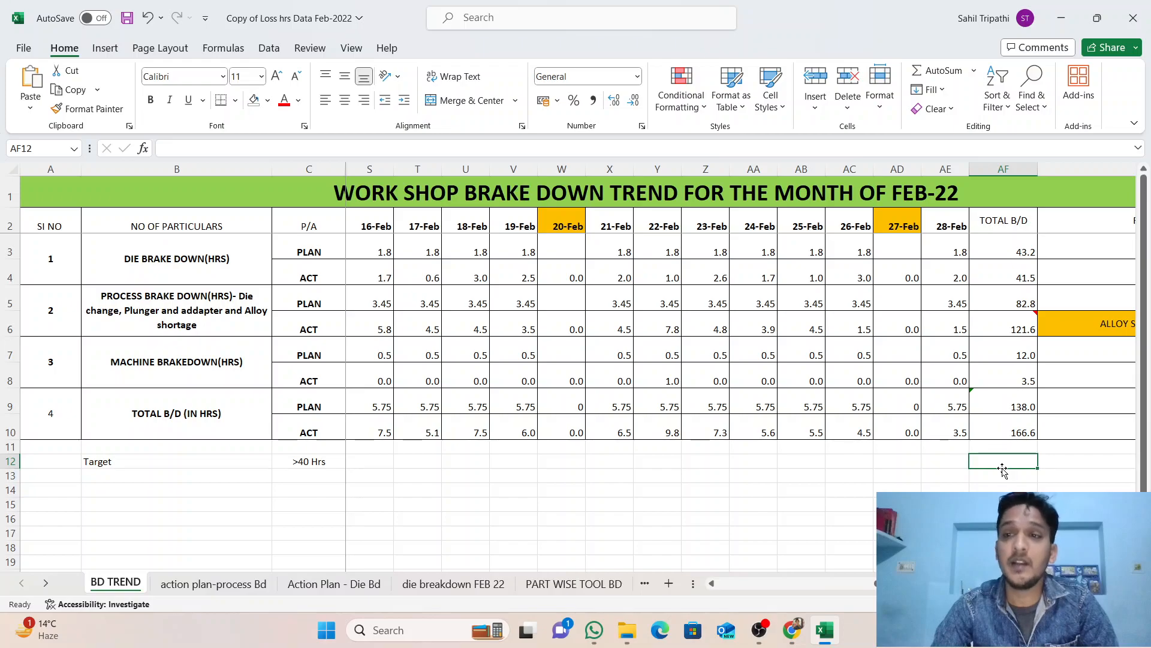
drag(1010, 253, 1015, 431)
click(990, 475)
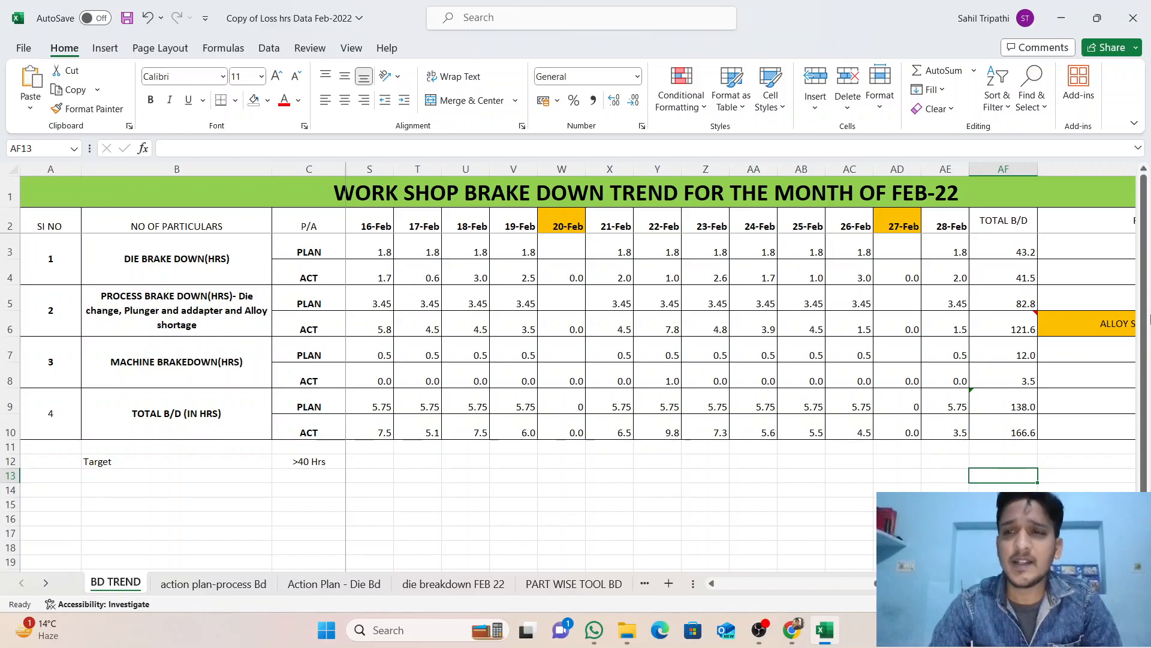
click(1030, 248)
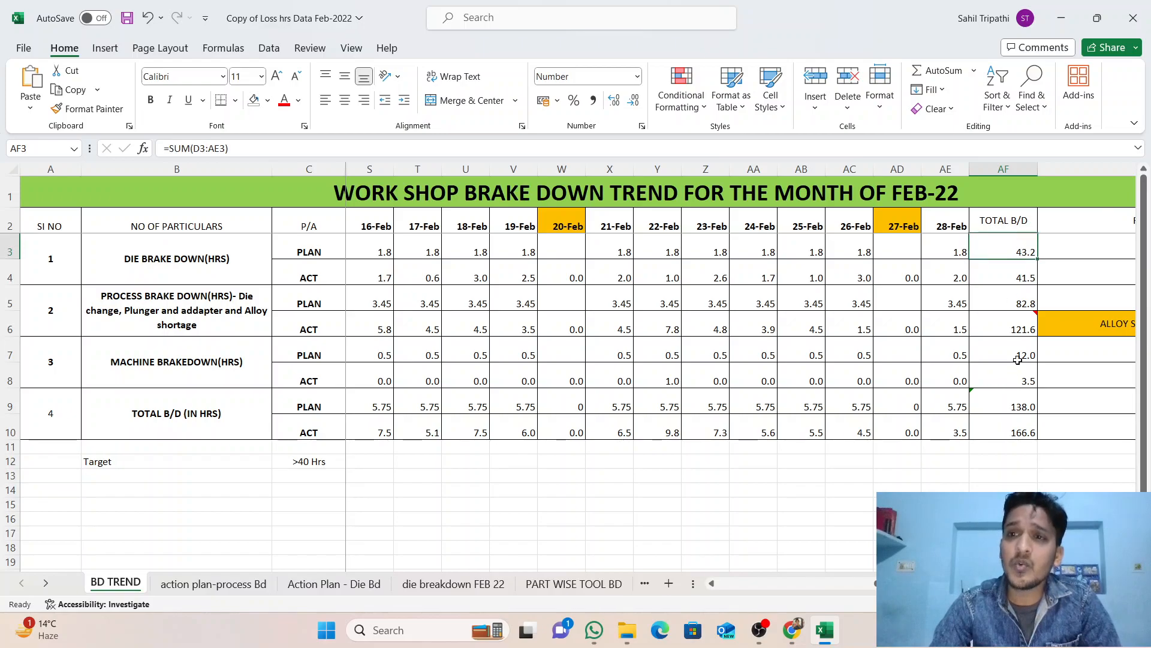
mouse_move(1022, 329)
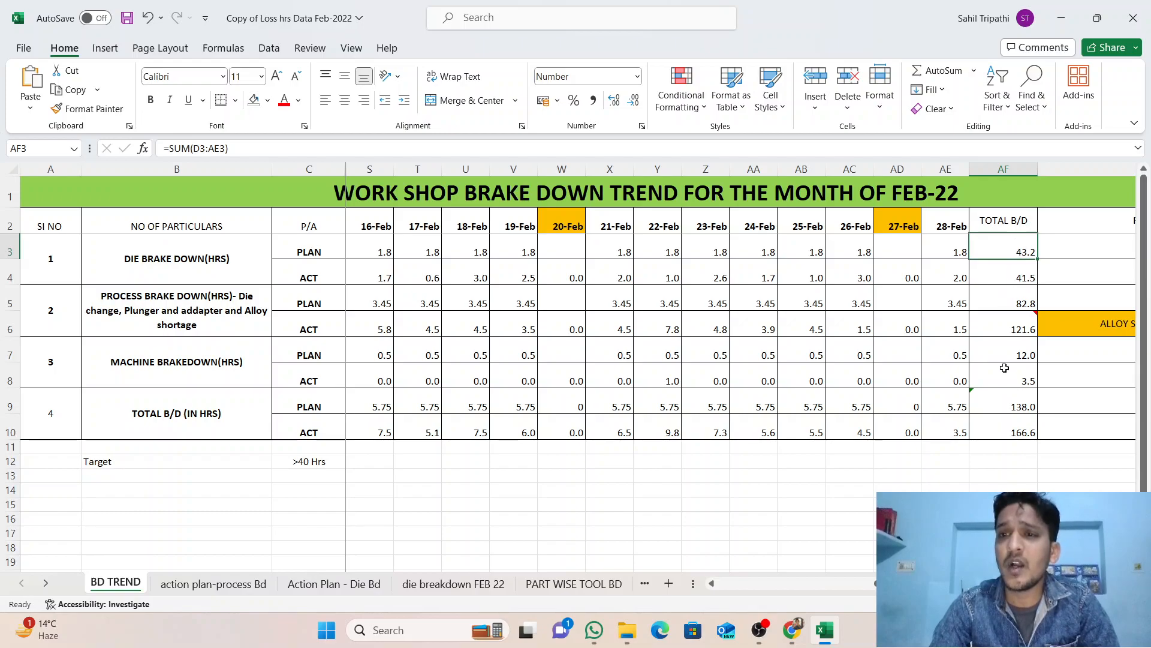
click(1010, 374)
click(1010, 263)
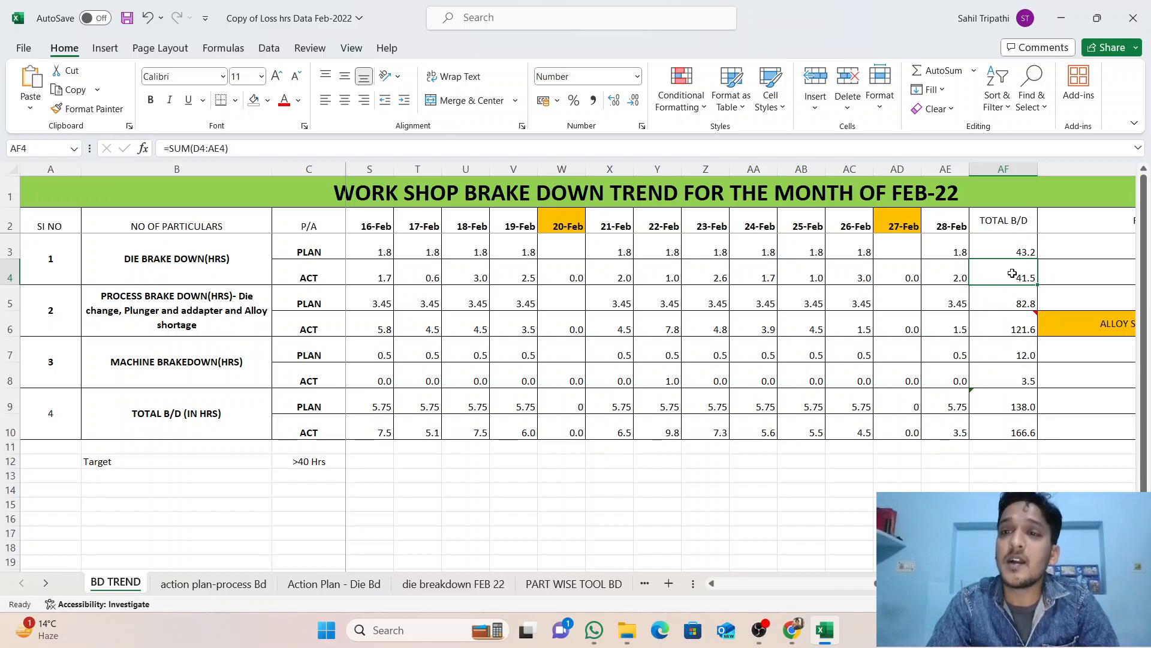
click(1011, 384)
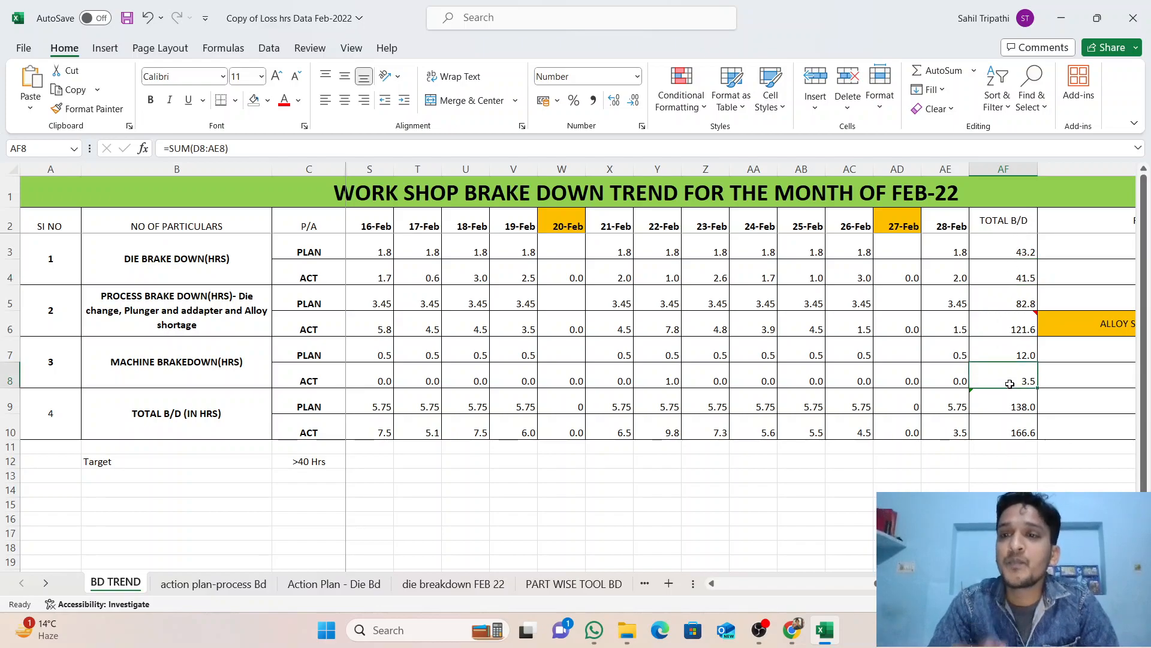
click(1032, 249)
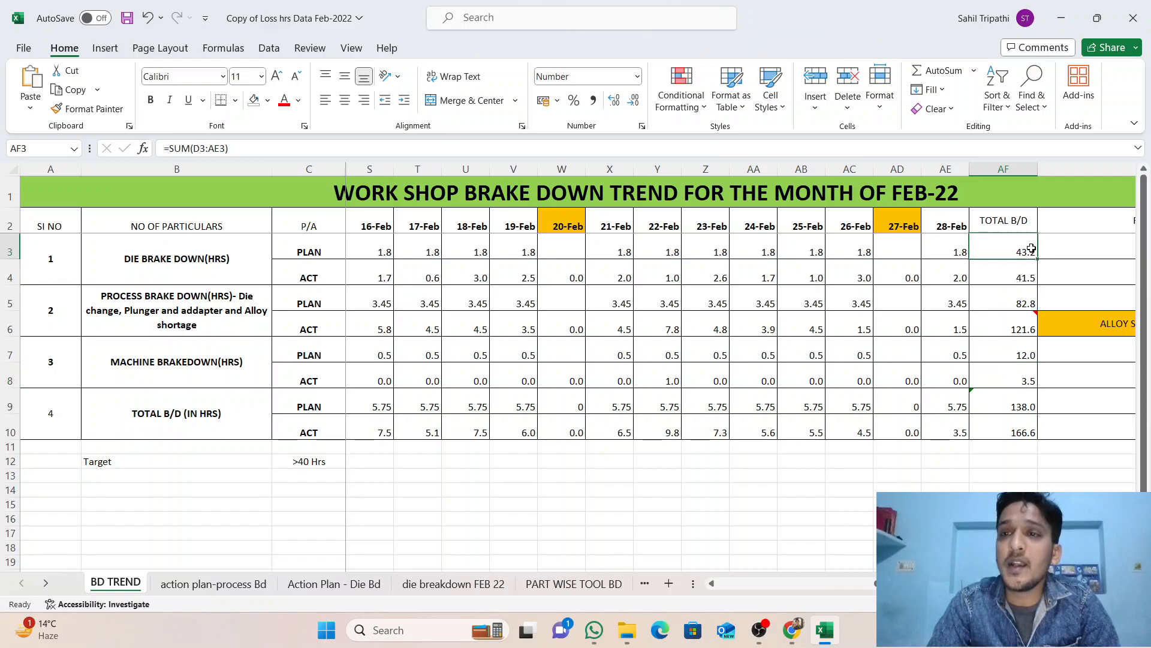
click(1000, 376)
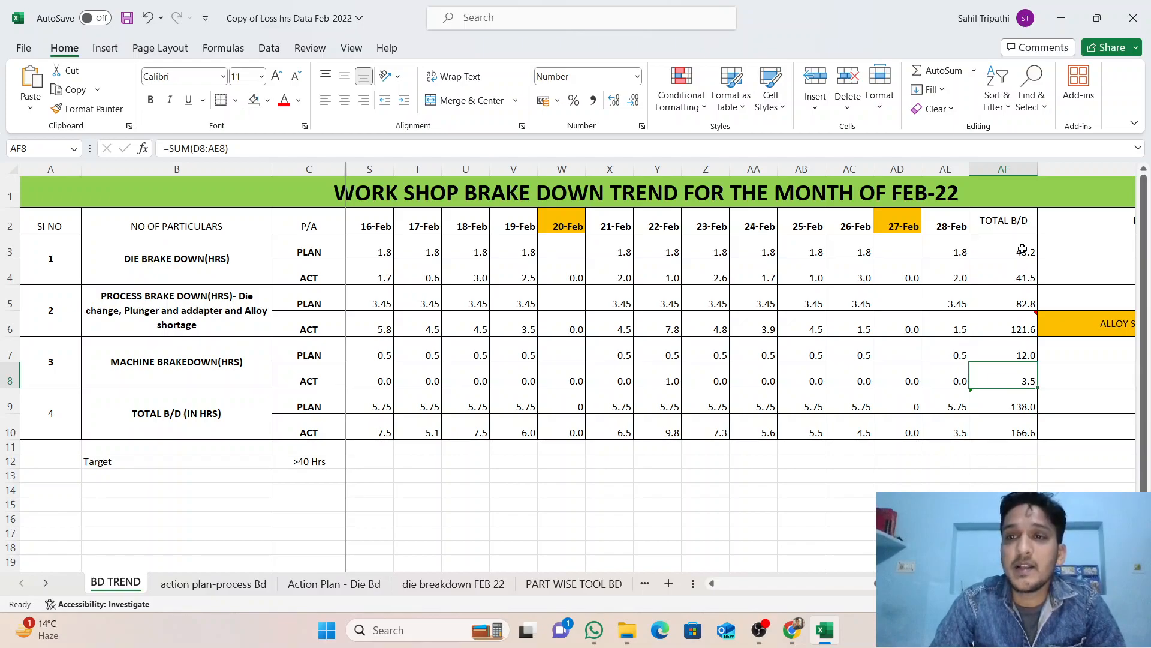
click(254, 455)
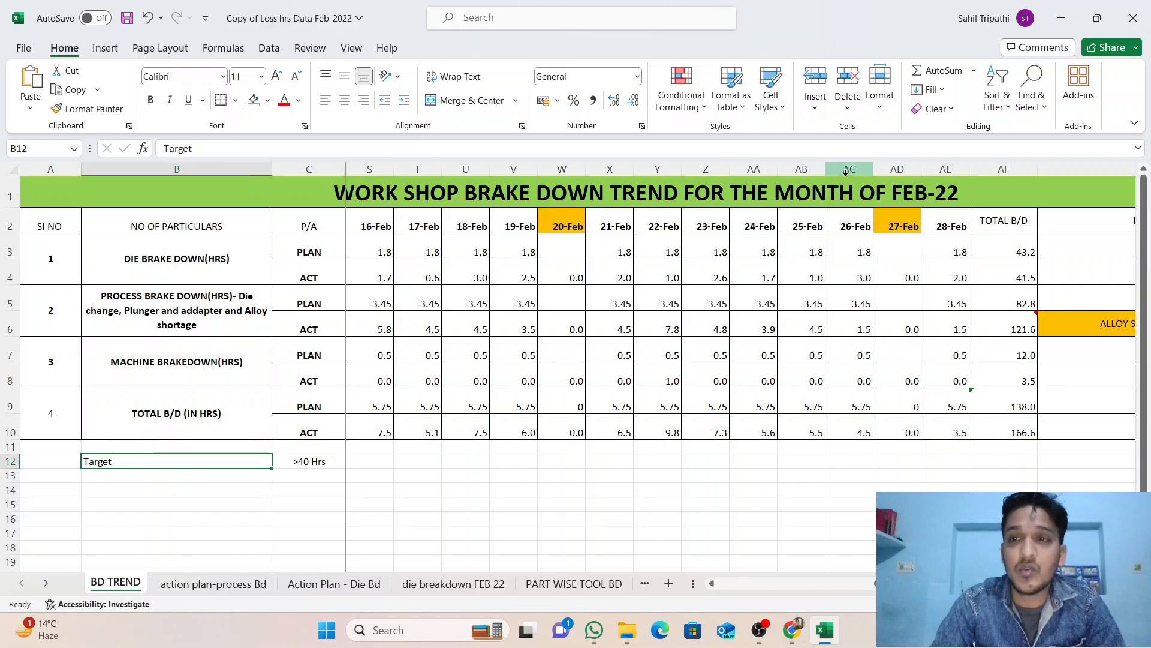
click(986, 240)
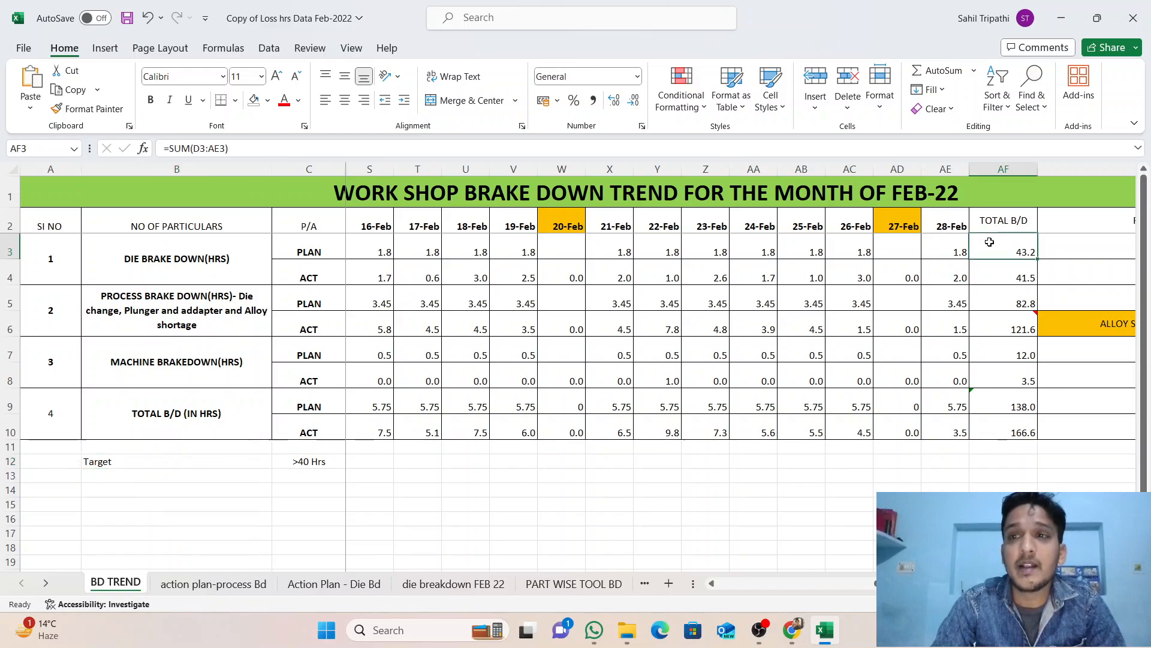
click(1003, 368)
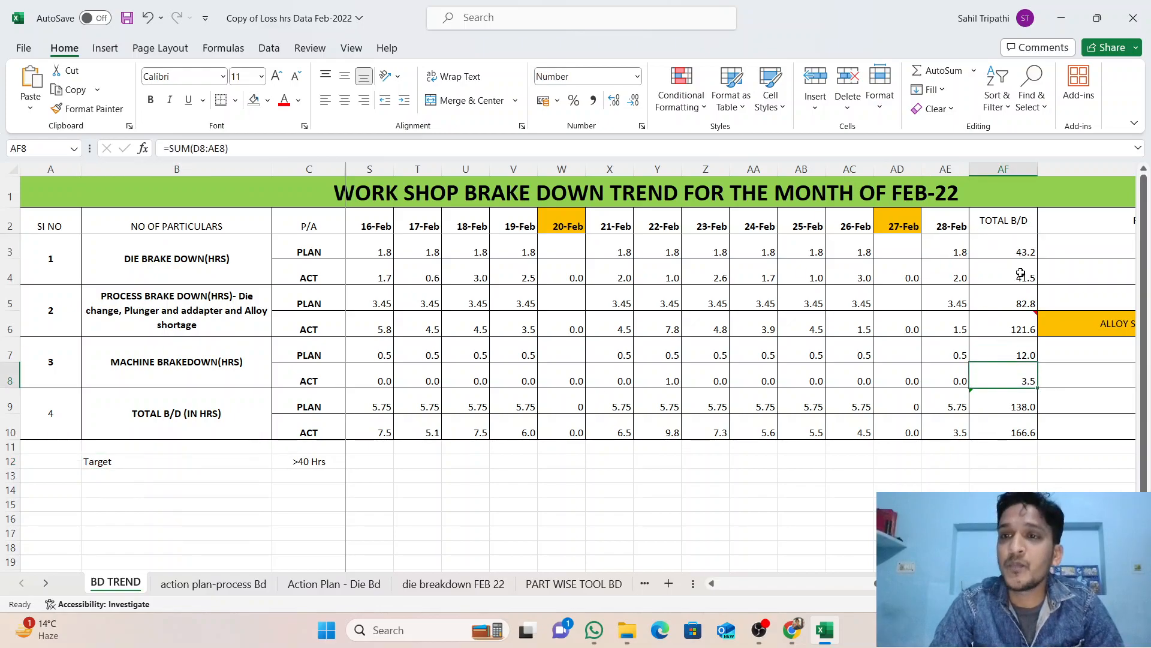
Step: Format AF3 with Light Red Fill with Dark Red Text when greater than 40, and fill the cell down through AF10
click(1012, 250)
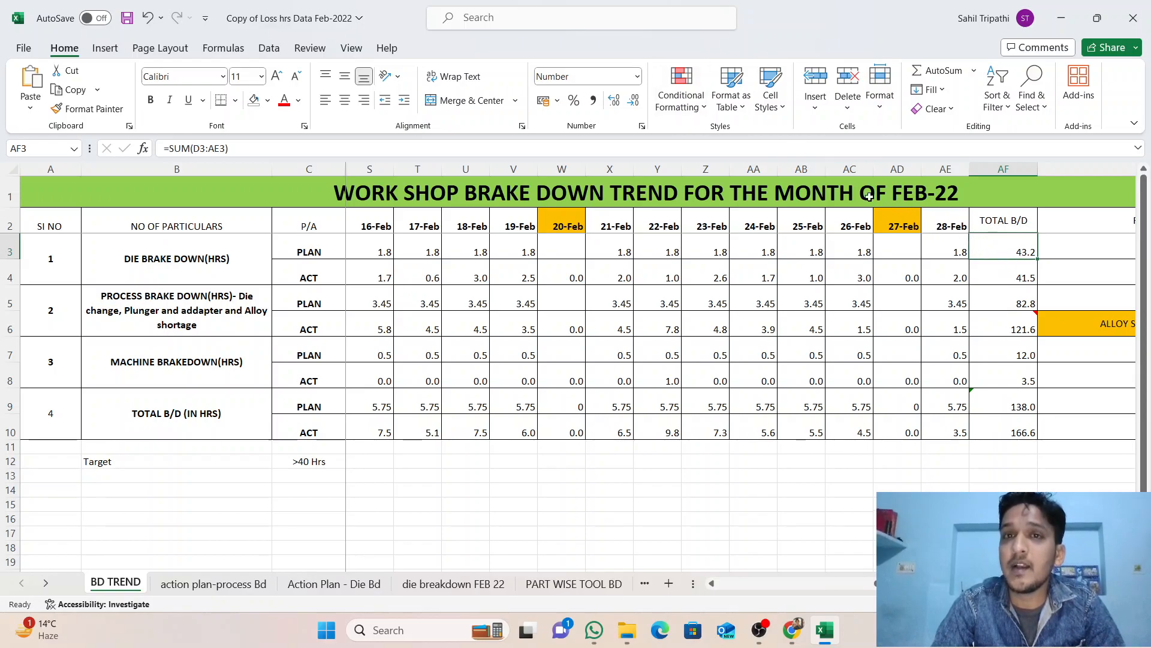
click(699, 110)
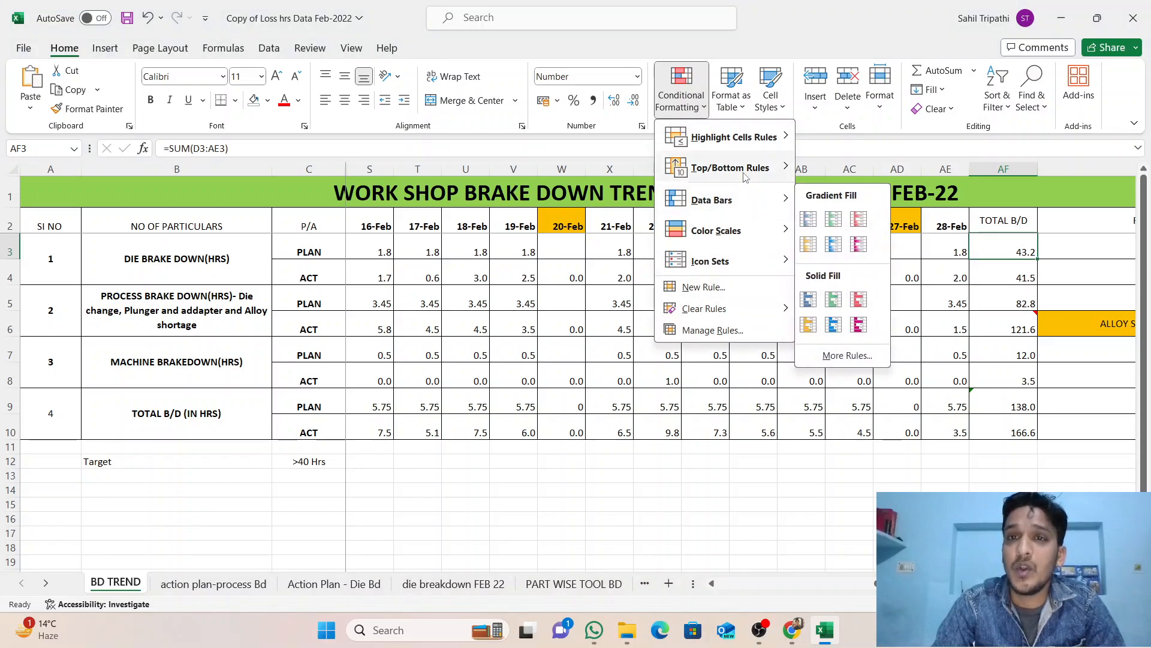
mouse_move(748, 171)
mouse_move(777, 137)
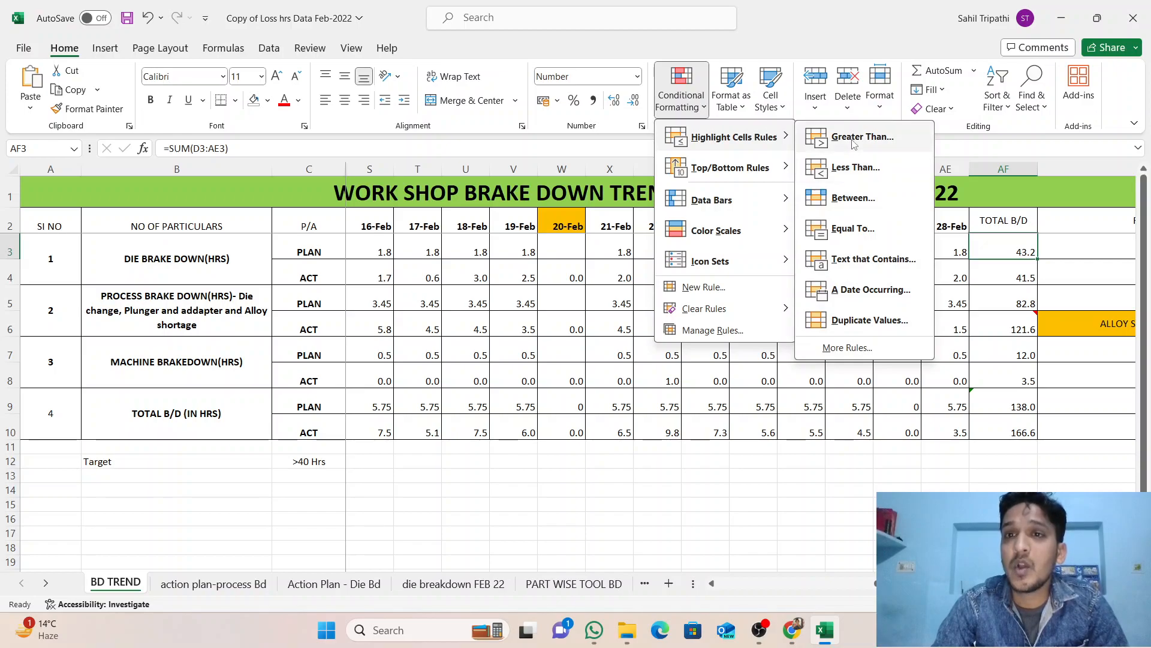
click(888, 145)
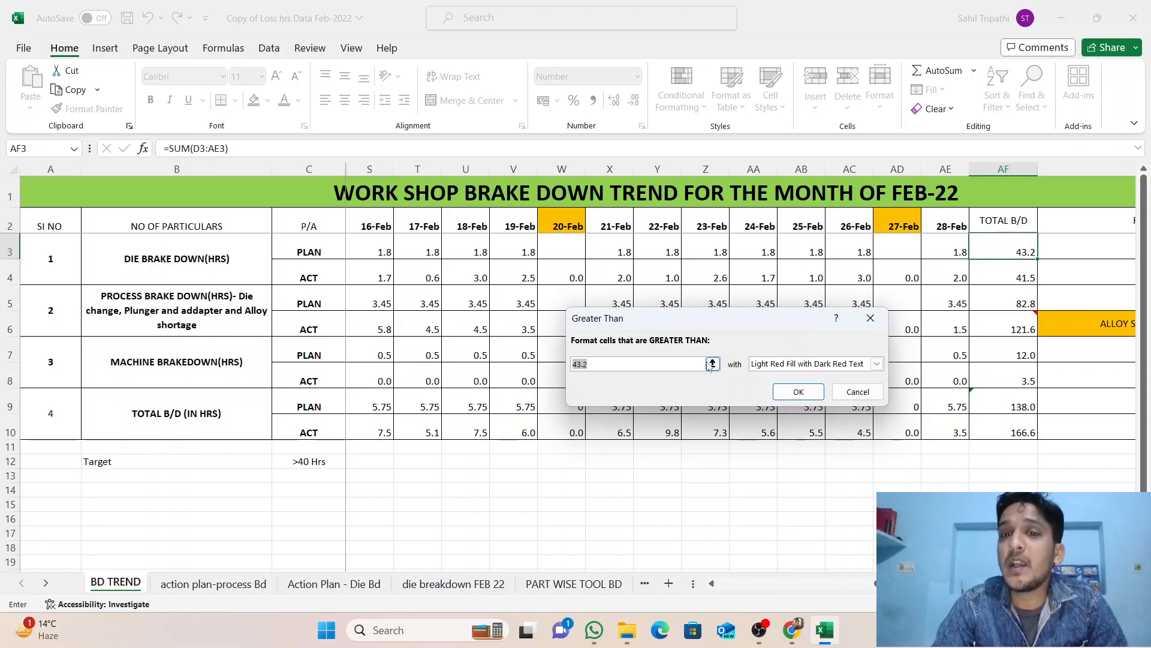
drag(590, 363, 569, 373)
text(40)
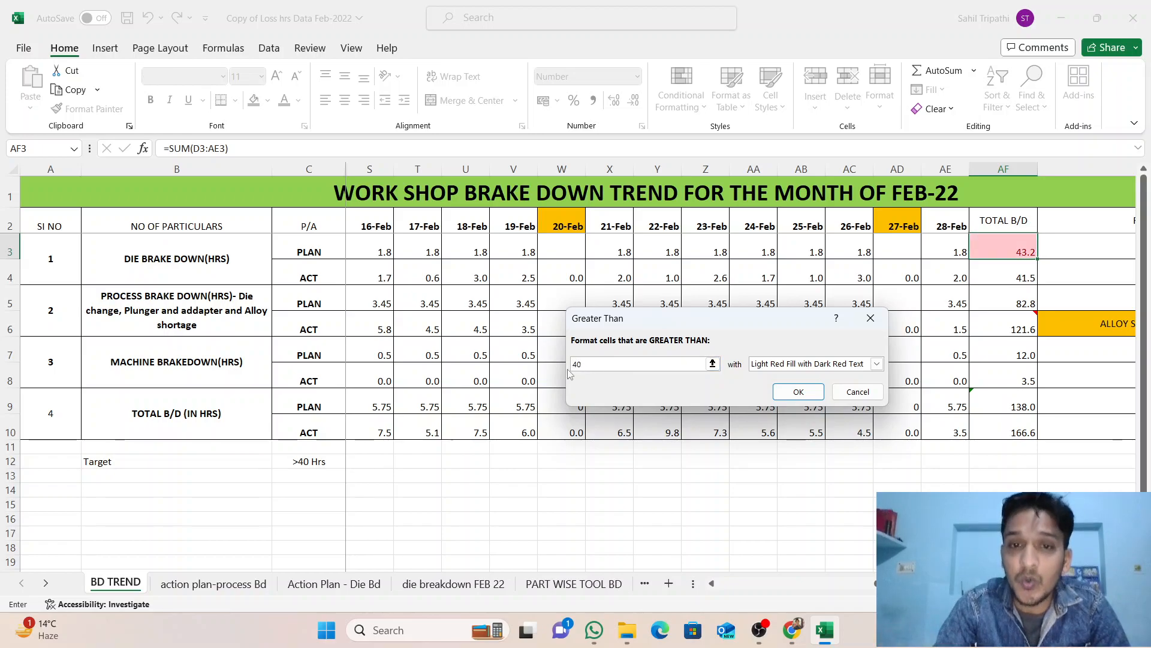
click(877, 365)
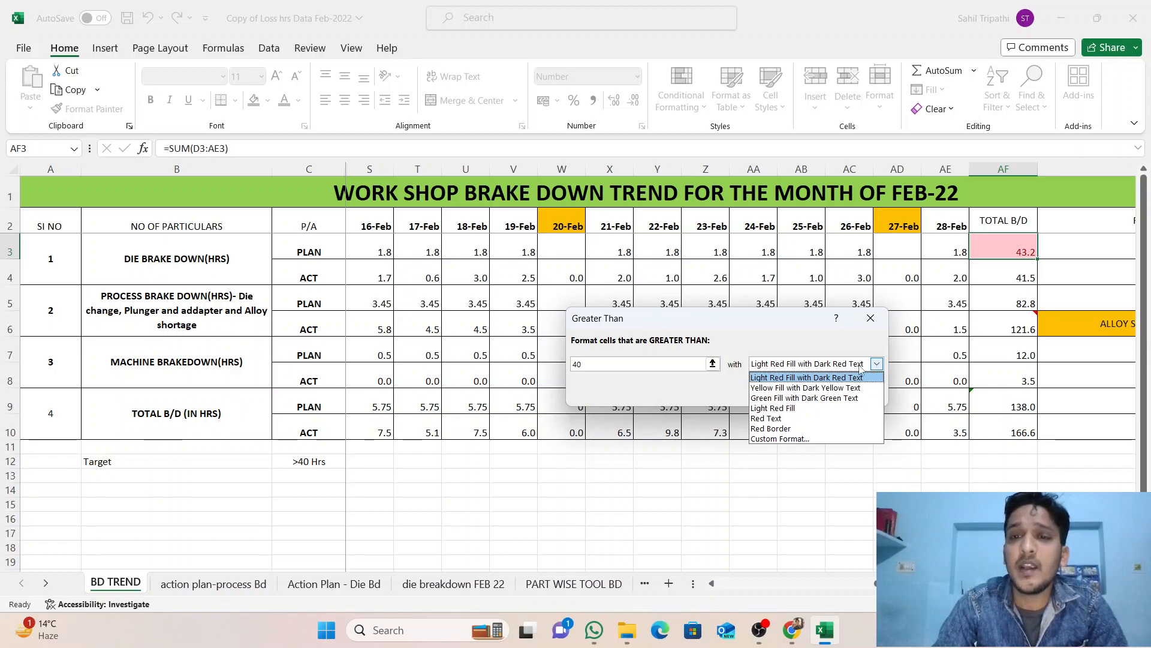
click(842, 366)
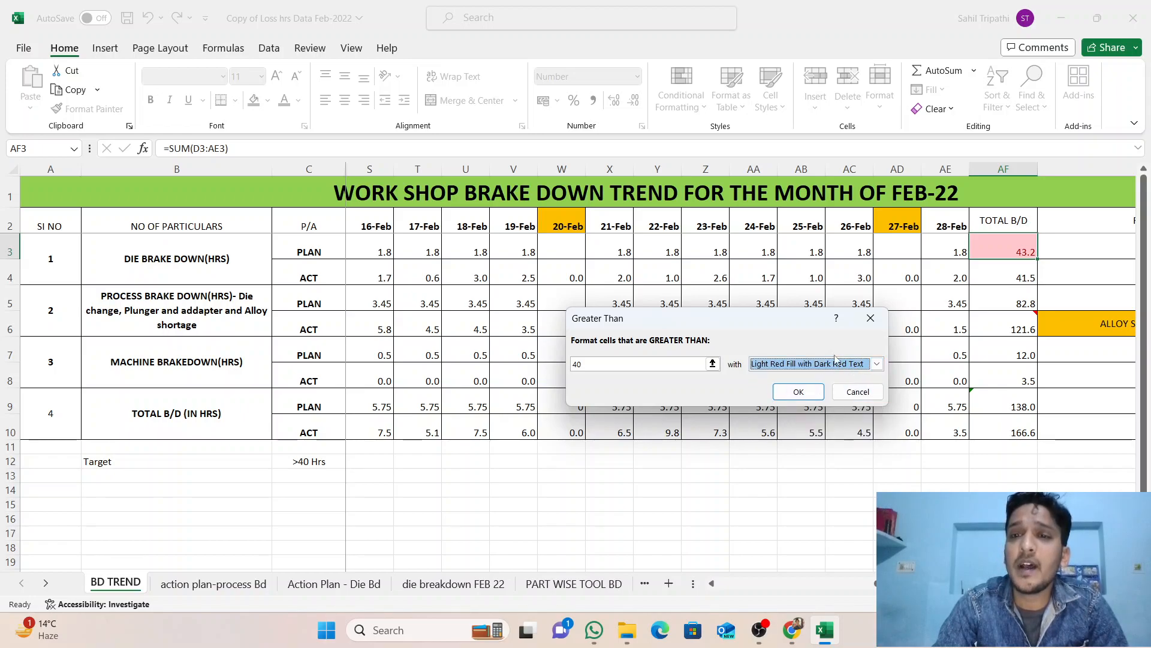
click(799, 398)
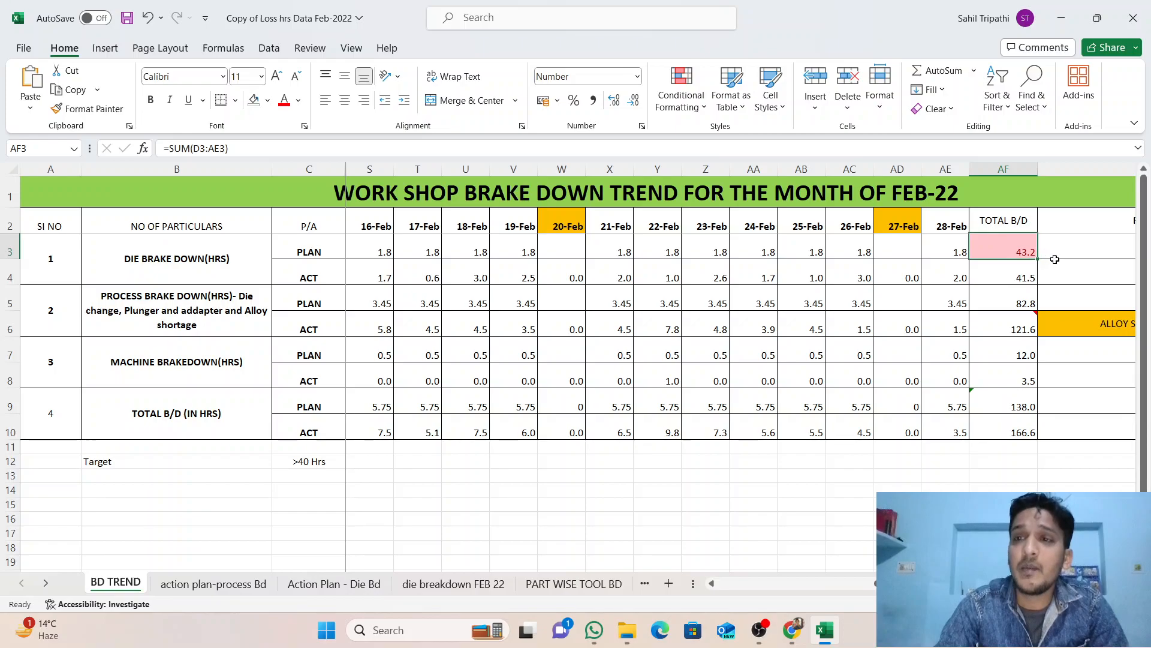
drag(1037, 259, 1032, 430)
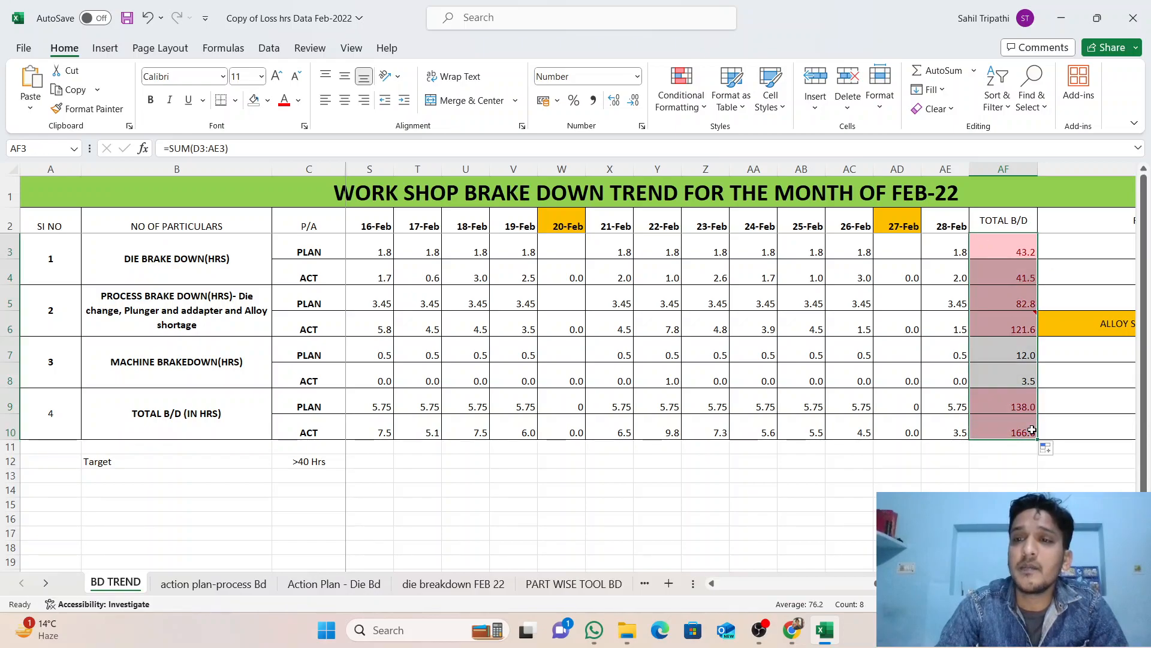
Step: Format AF3 with Green Fill with Dark Green Text when less than 40, and fill the cell down through AF10
click(1018, 253)
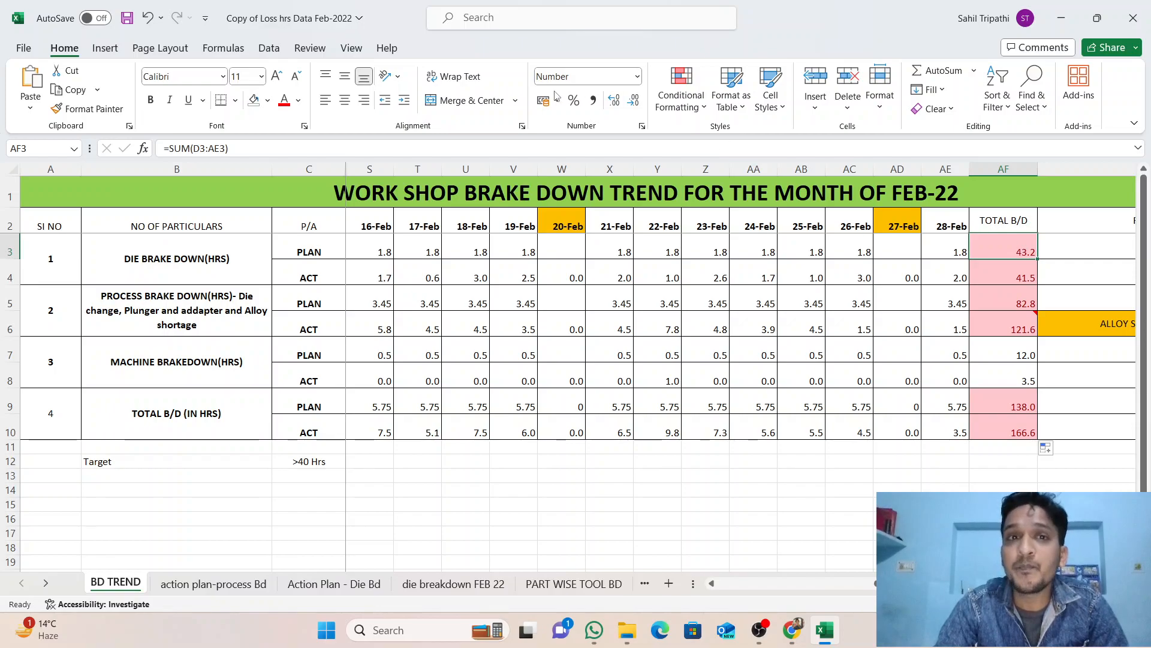
click(693, 101)
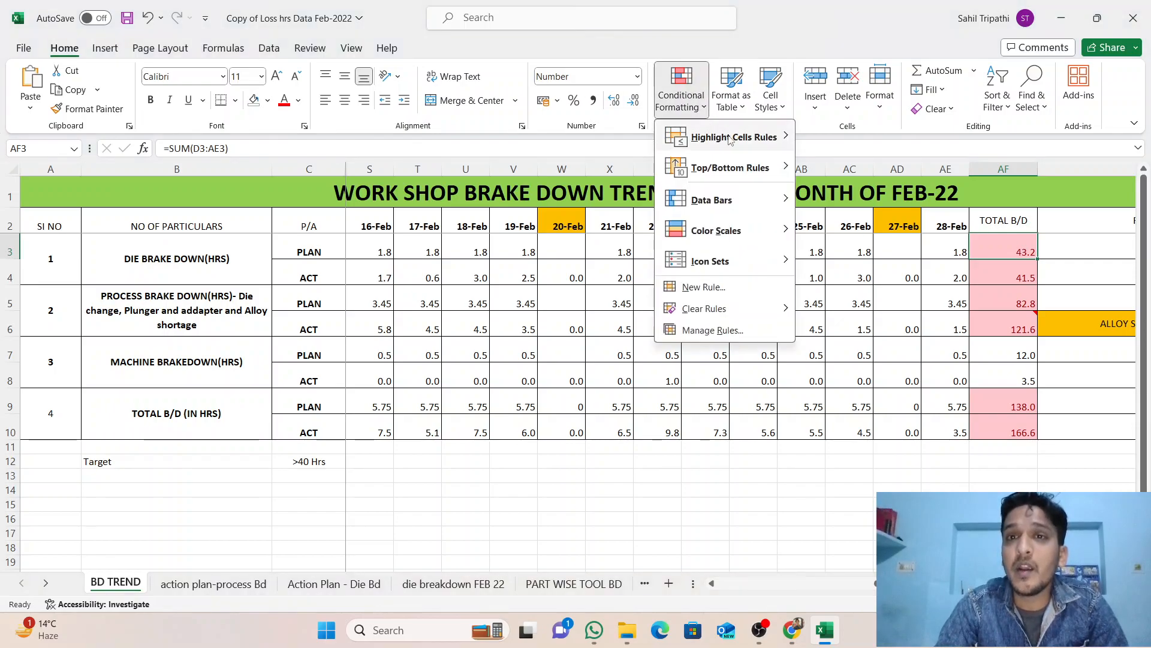
mouse_move(731, 143)
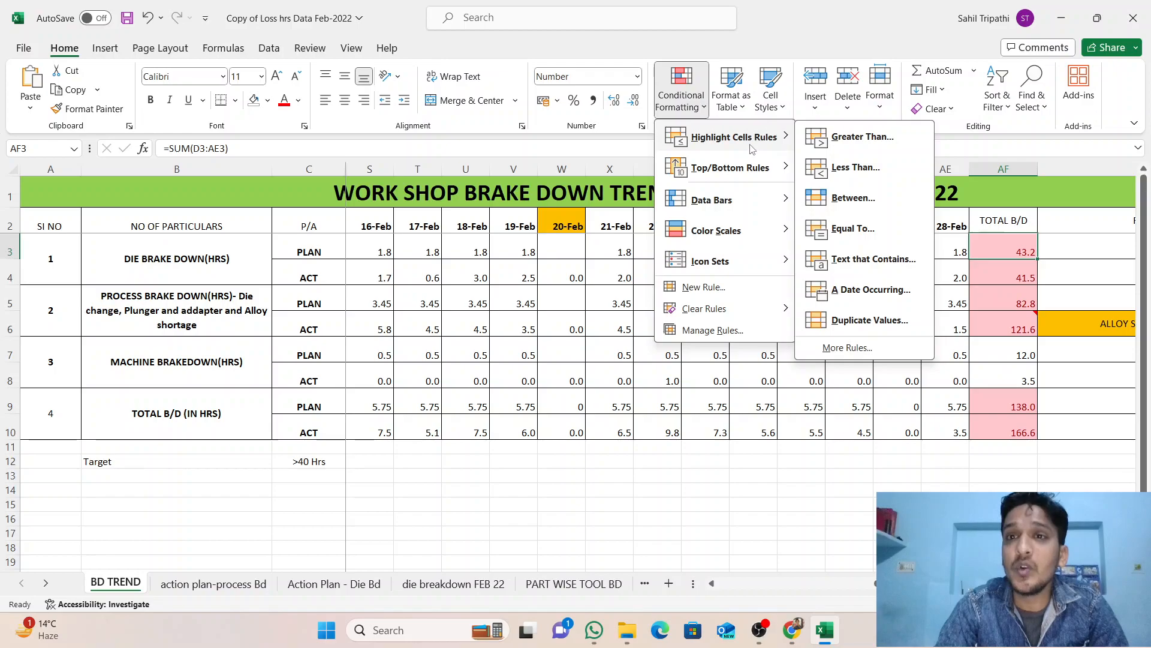
click(837, 168)
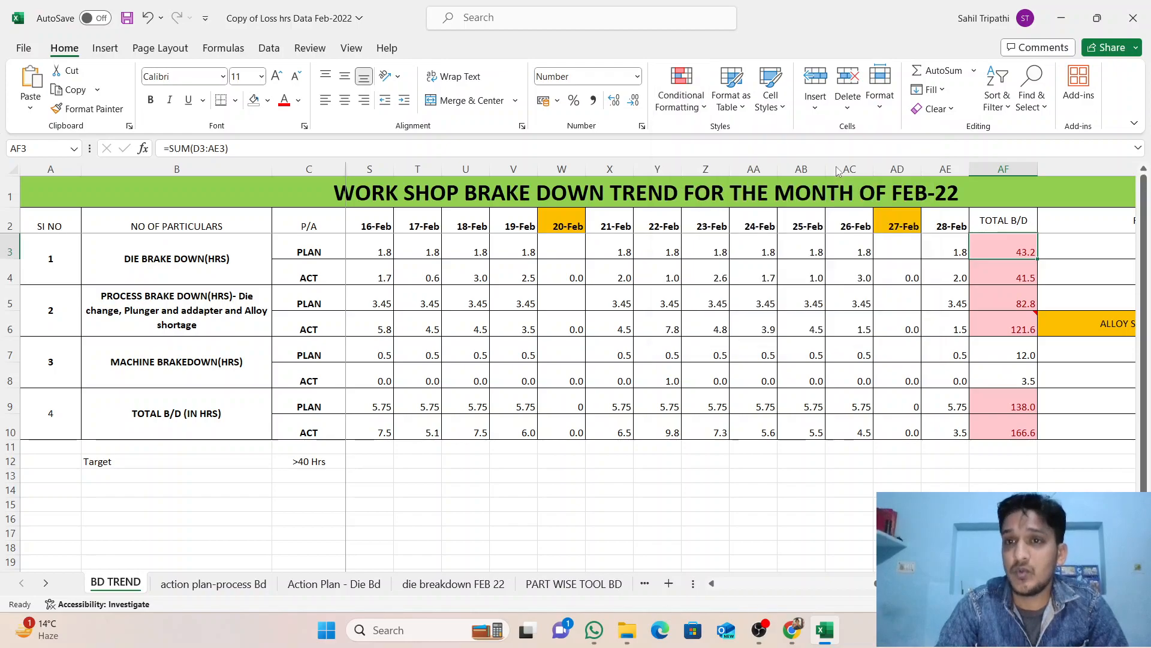
text(40)
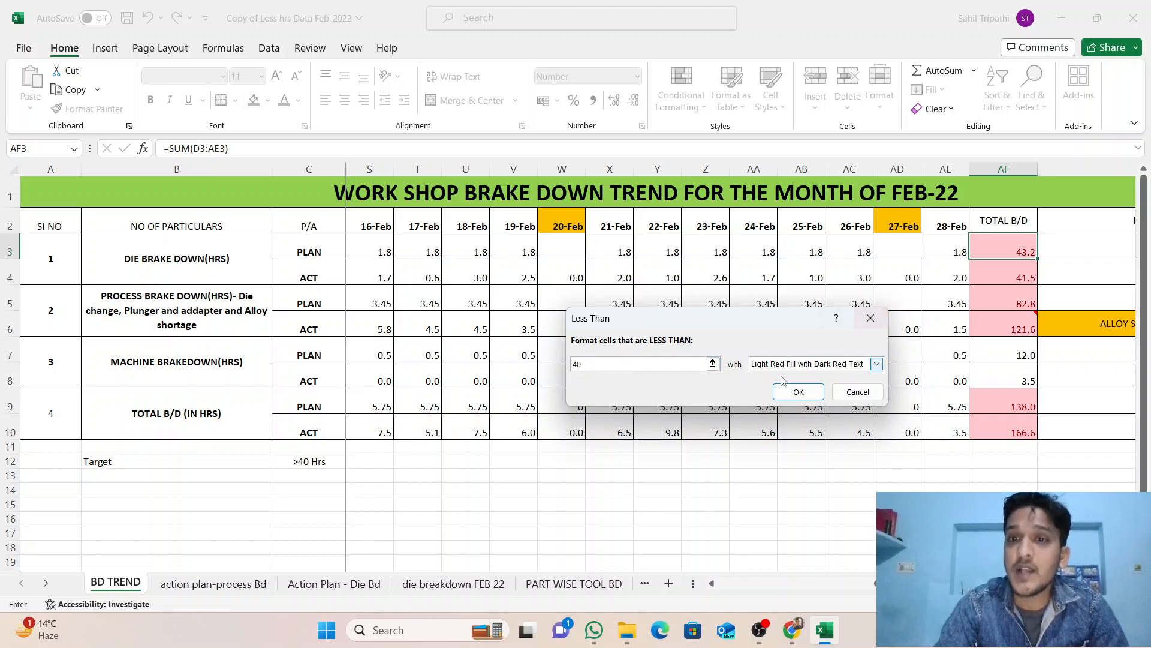
click(877, 364)
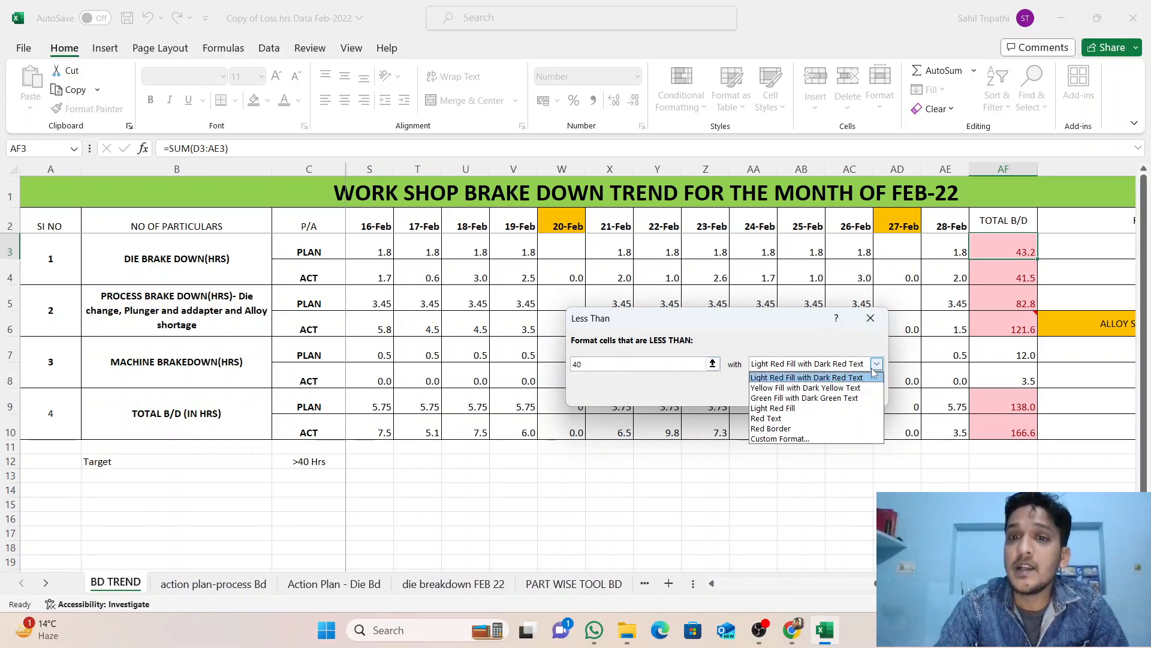
click(833, 398)
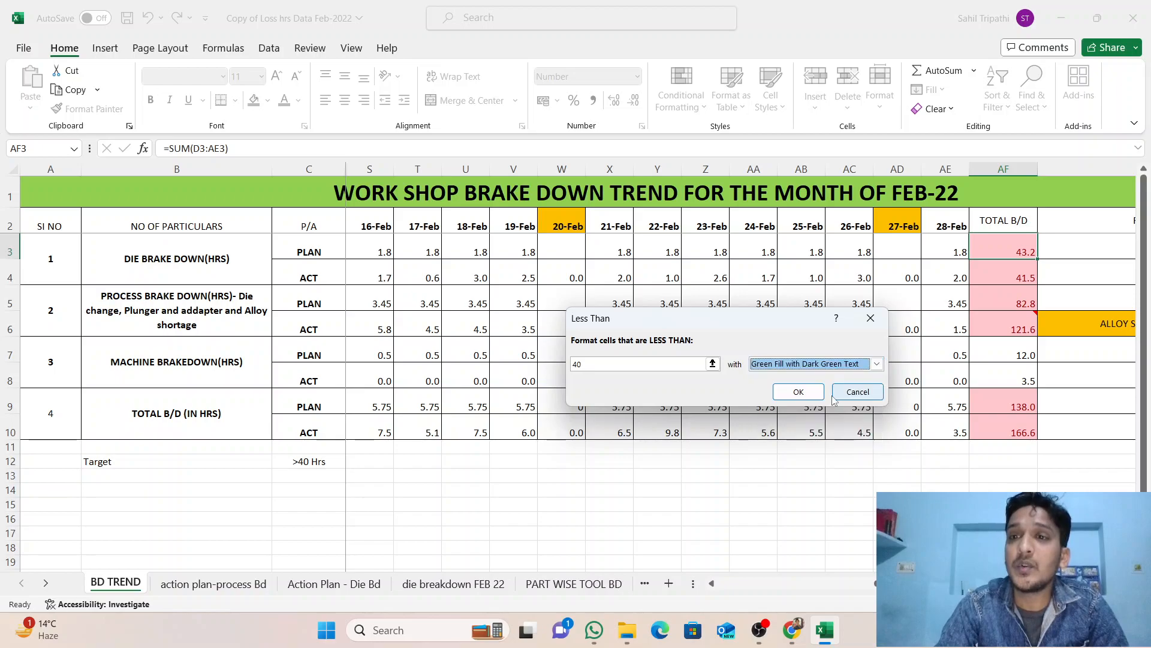
click(806, 391)
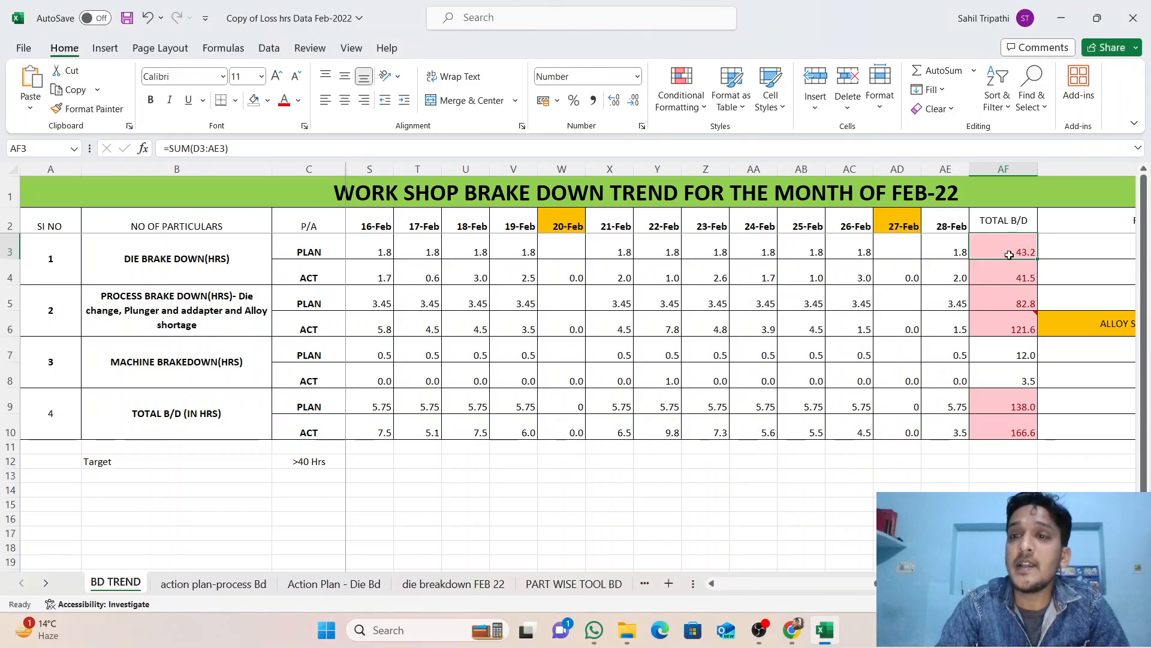
drag(1040, 258, 1039, 438)
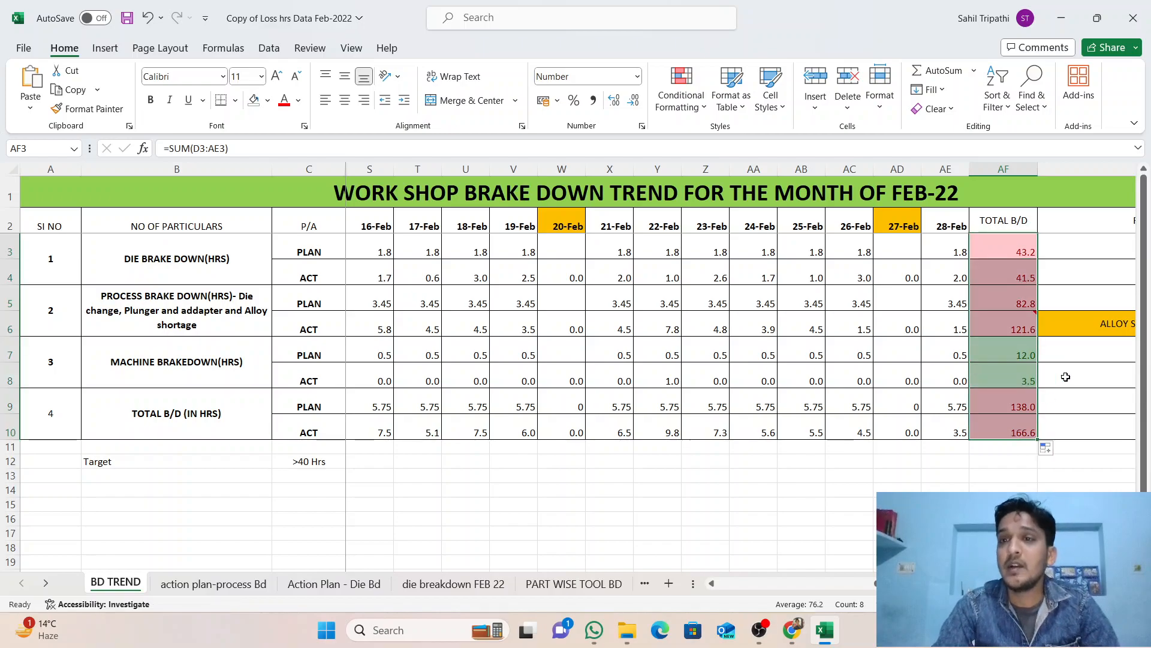
Step: Replace the die breakdown plan total in AF3 with 15 to test the conditional formatting
click(1025, 249)
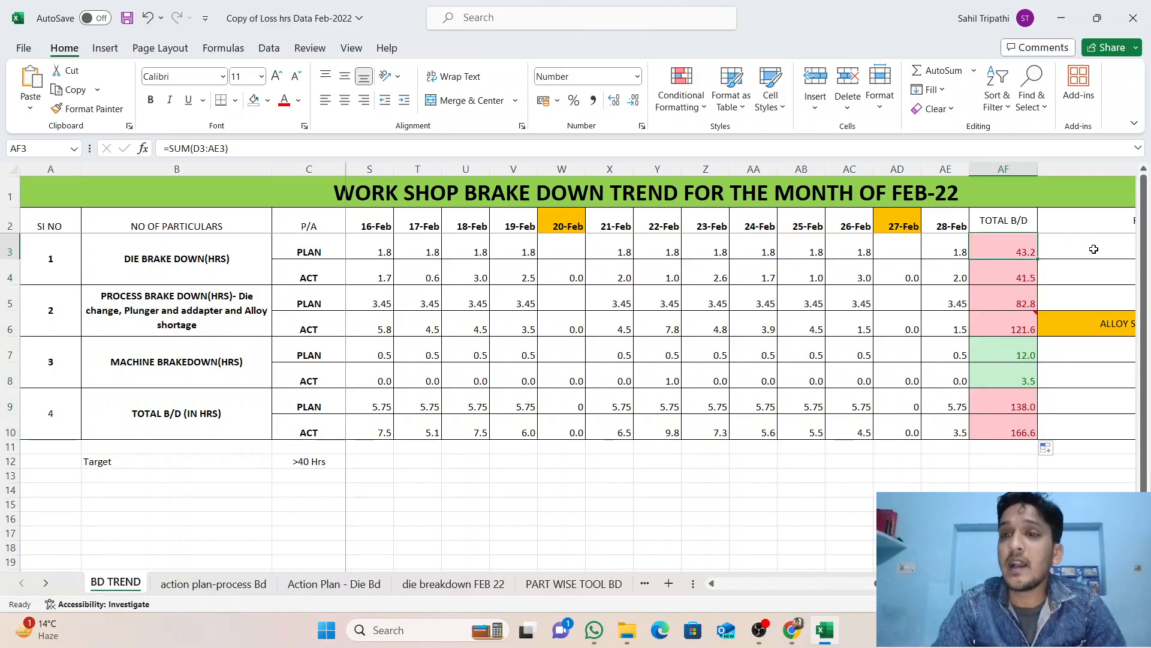
text(15)
key(Return)
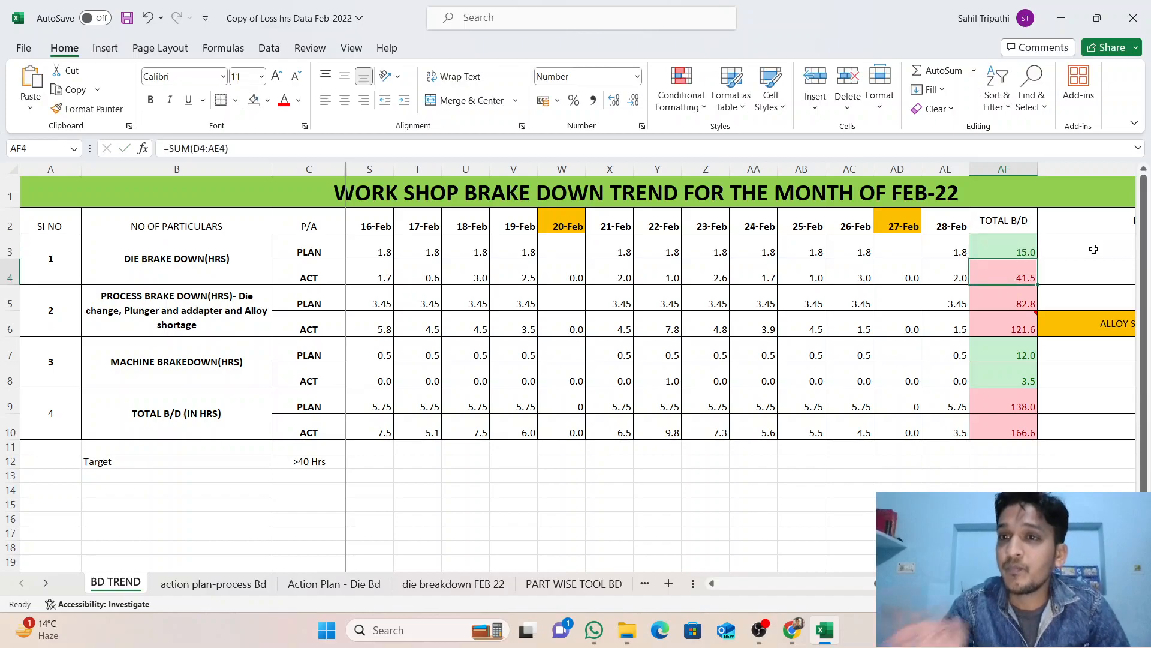
Step: Test the conditional formatting with 41 in the die breakdown plan total AF3, and undo both test entries there
click(1026, 237)
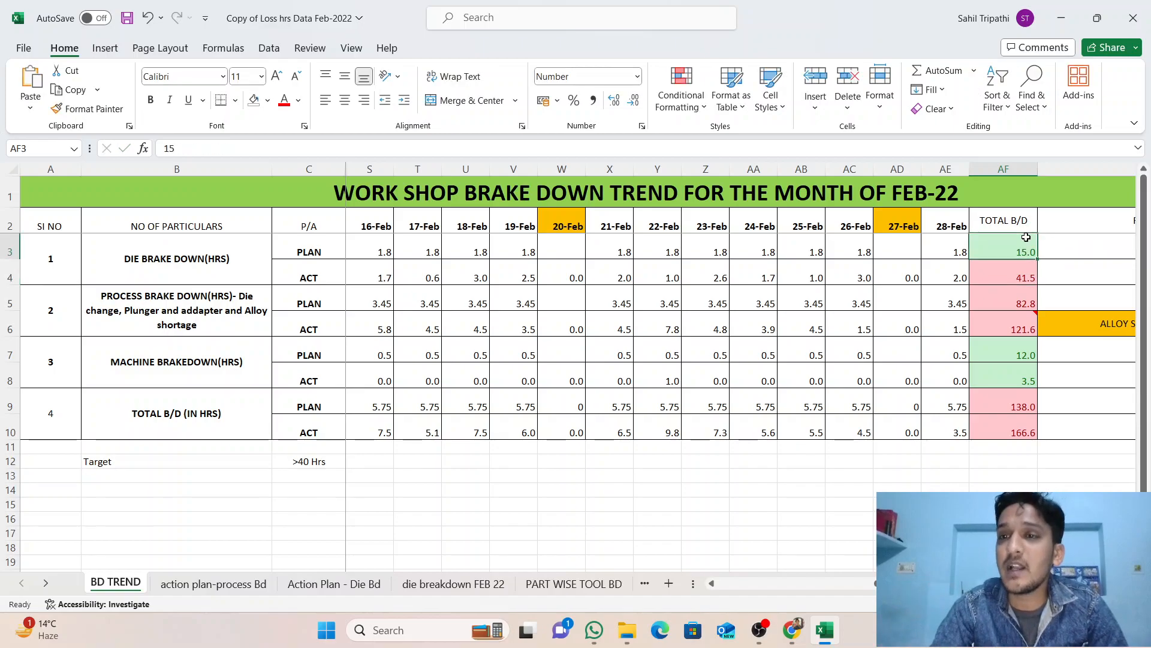
text(41)
key(Return)
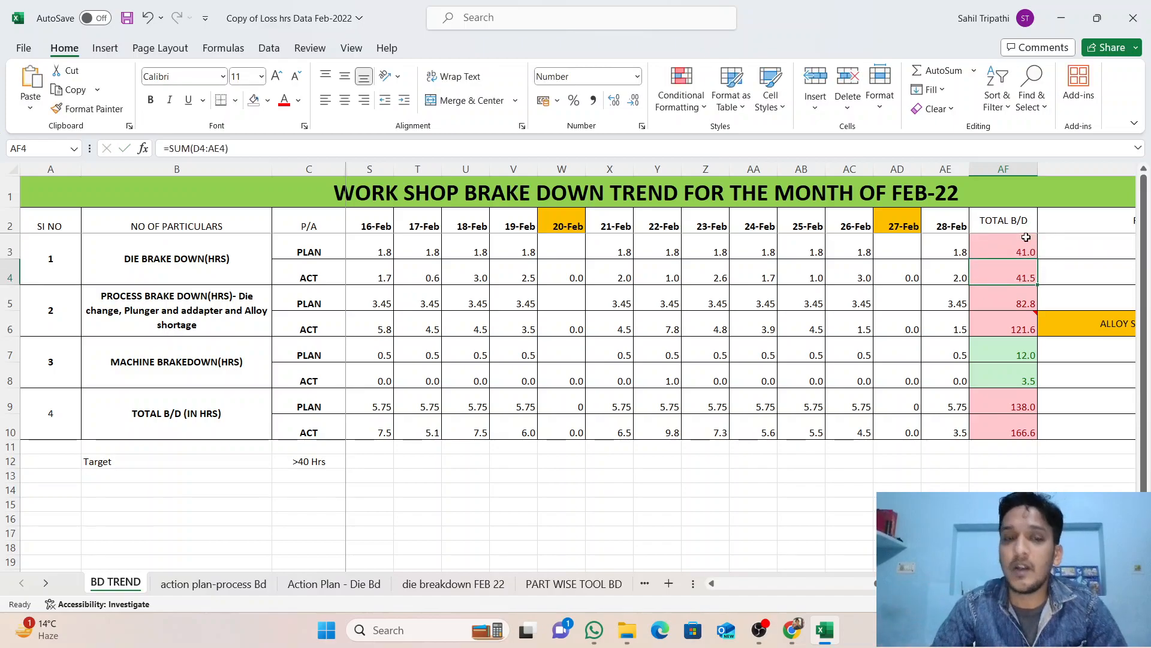
key(ctrl+z)
key(ctrl+z)
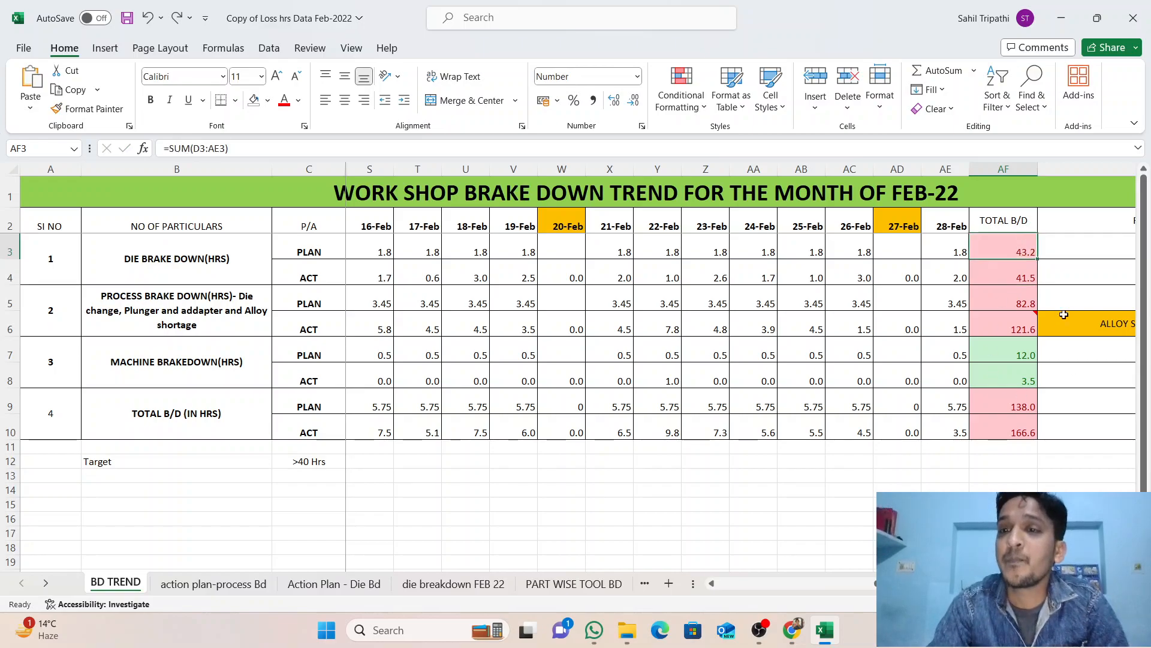
Step: Test the conditional formatting with exactly 40 in AF3, and restore the cell's formula =SUM(D3:AE3)
text(40)
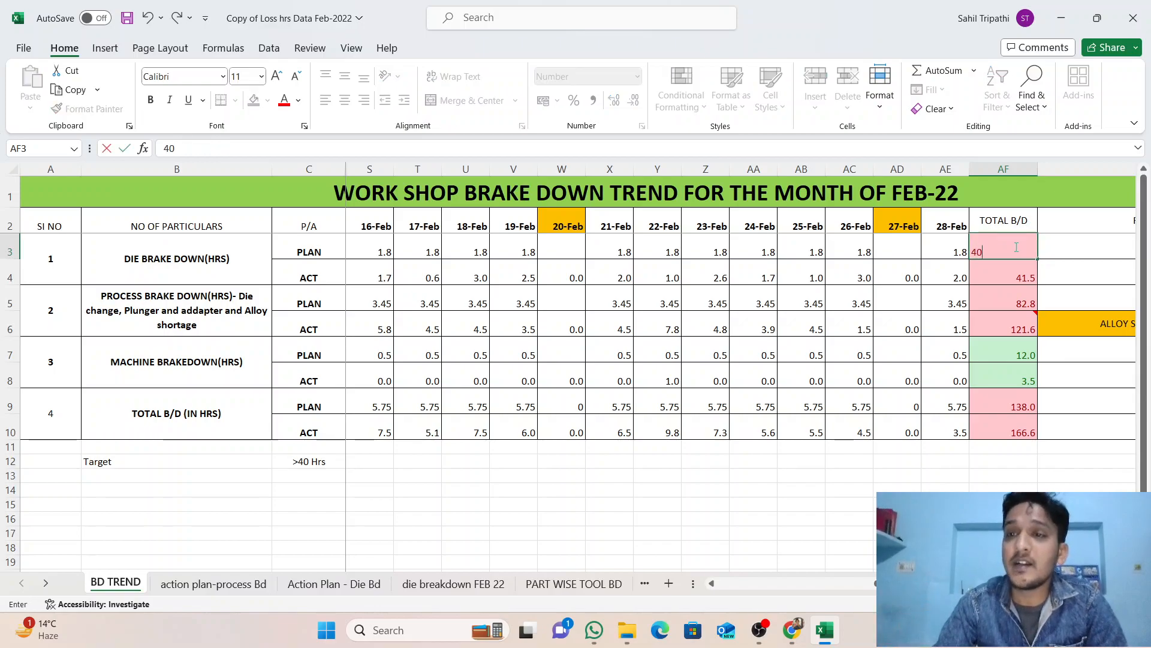
key(Return)
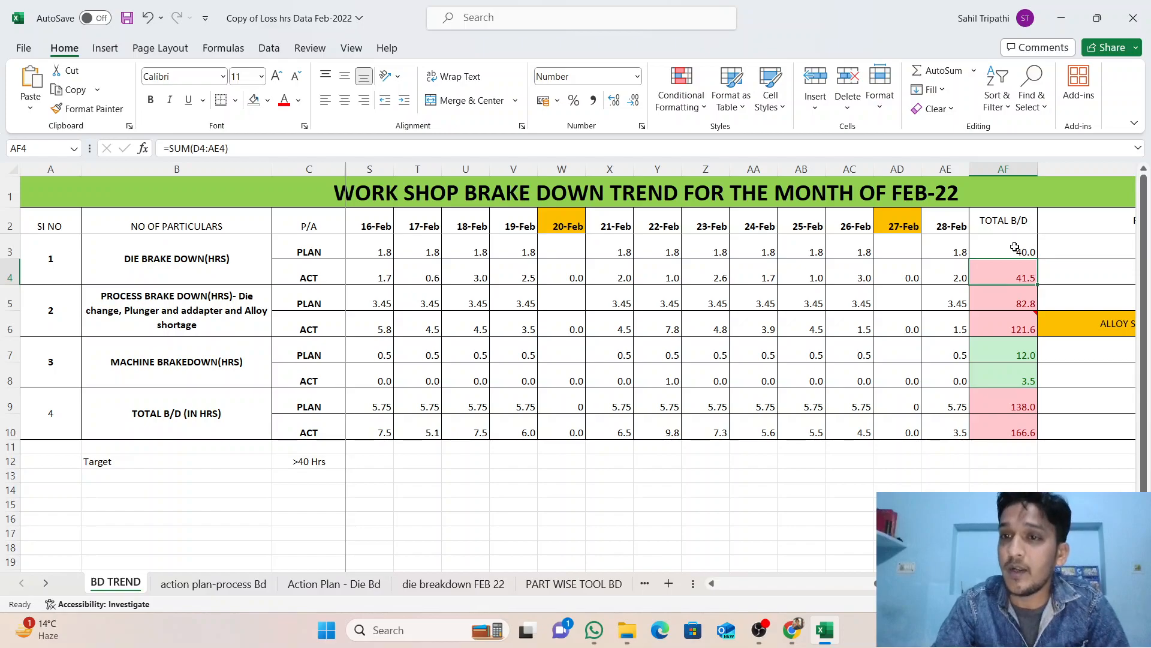
key(Up)
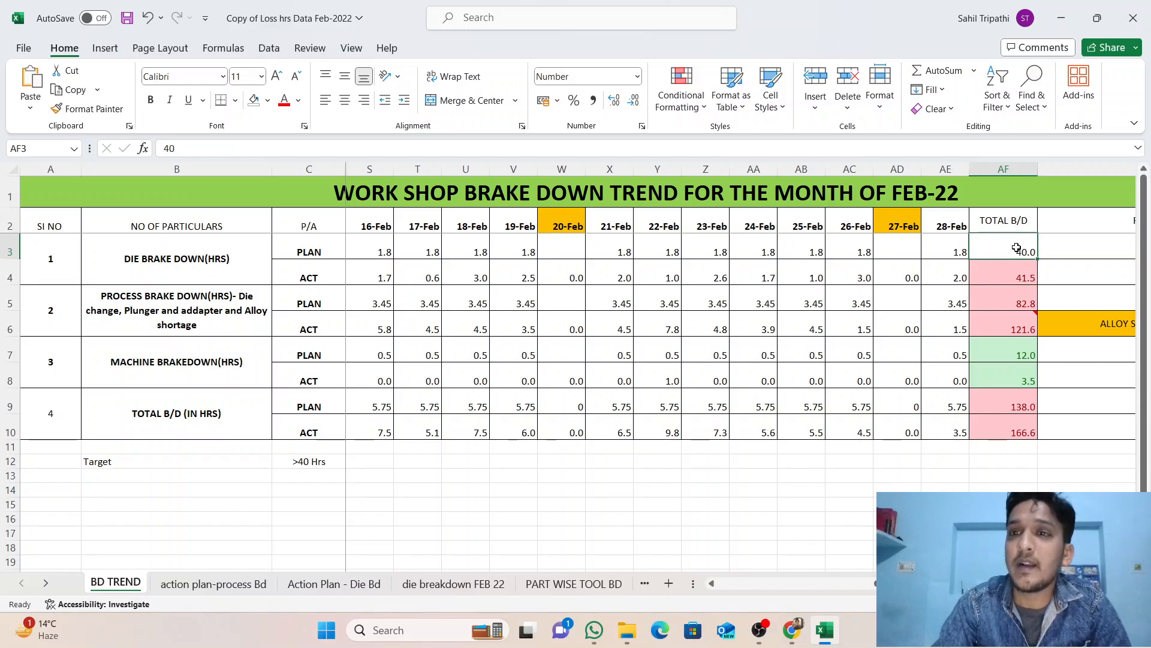
text(=SUM(D3:AE3))
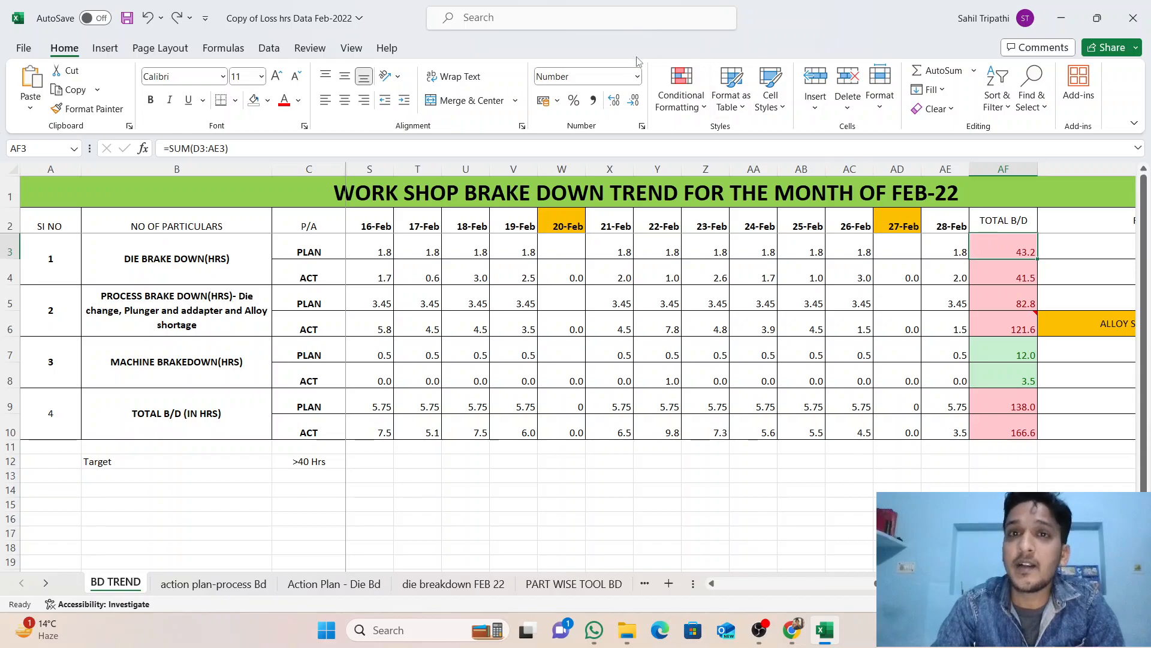
Step: Format AF3 with Yellow Fill with Dark Yellow Text when equal to 40, and fill the cell down through AF10
click(676, 94)
mouse_move(734, 138)
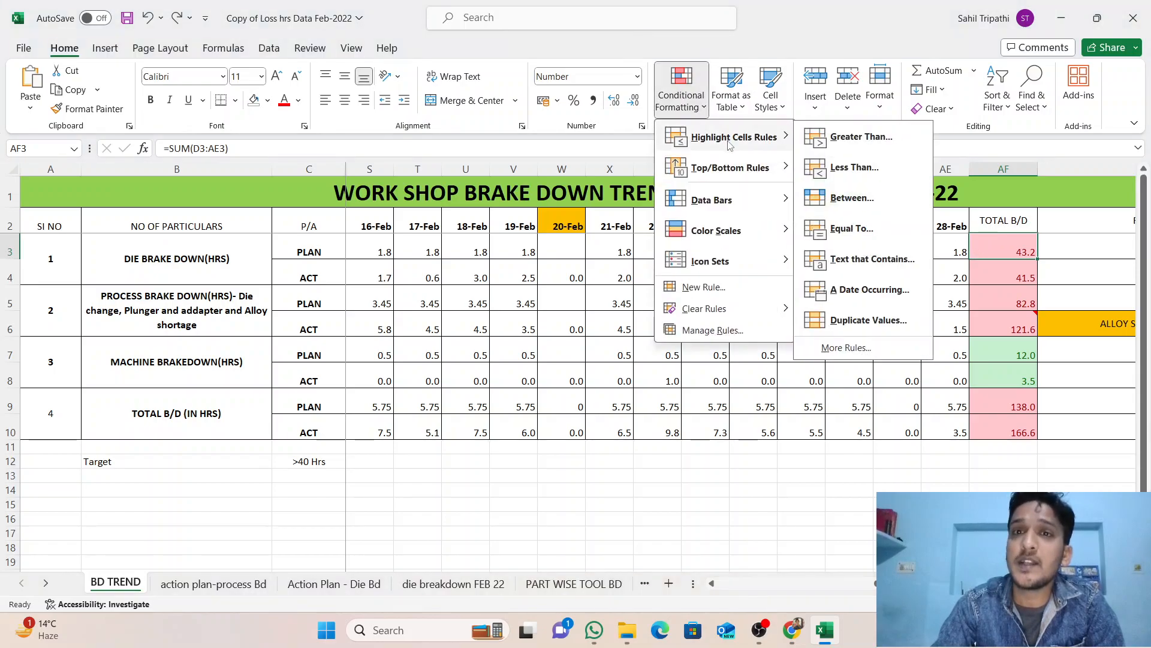
click(854, 230)
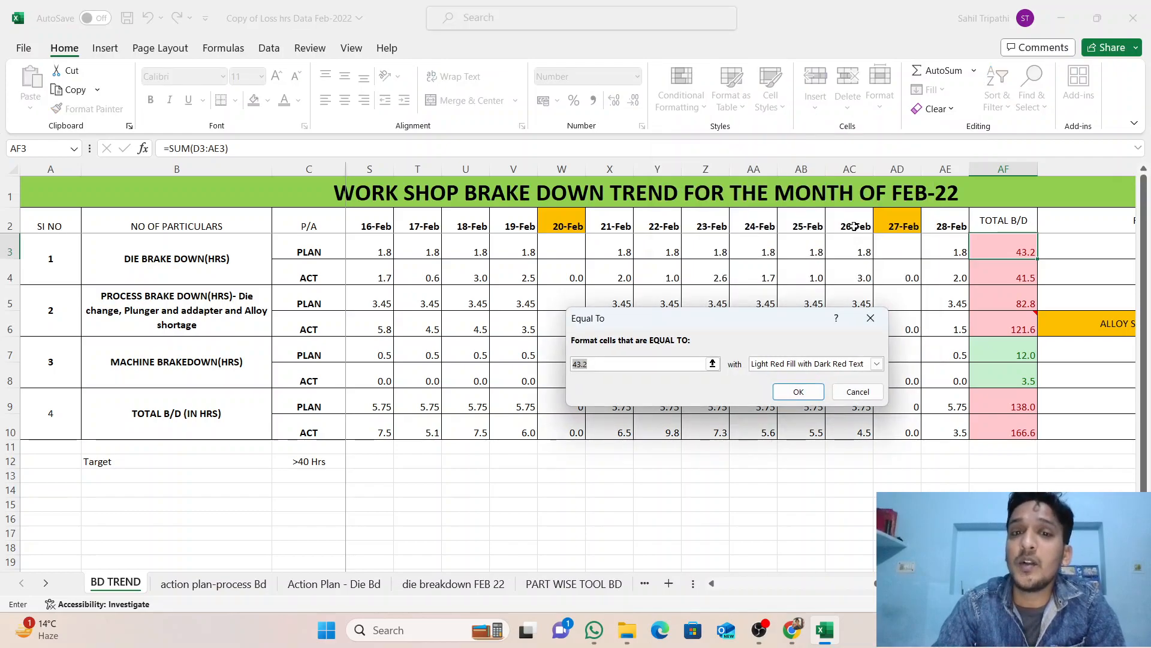
text(40)
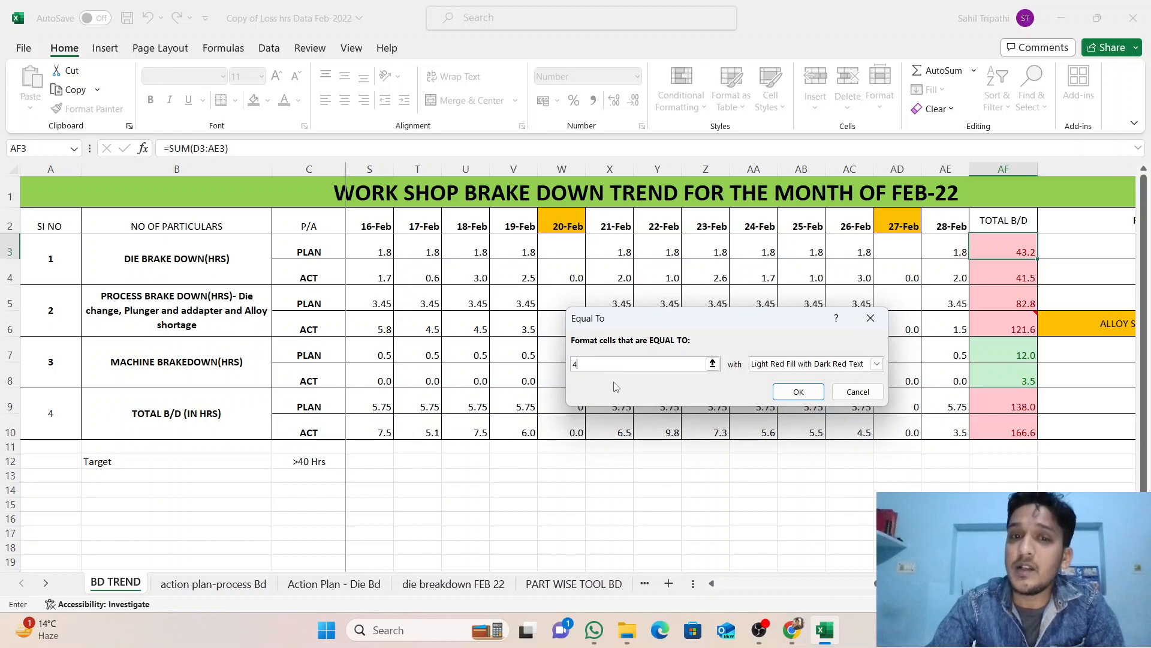
click(877, 364)
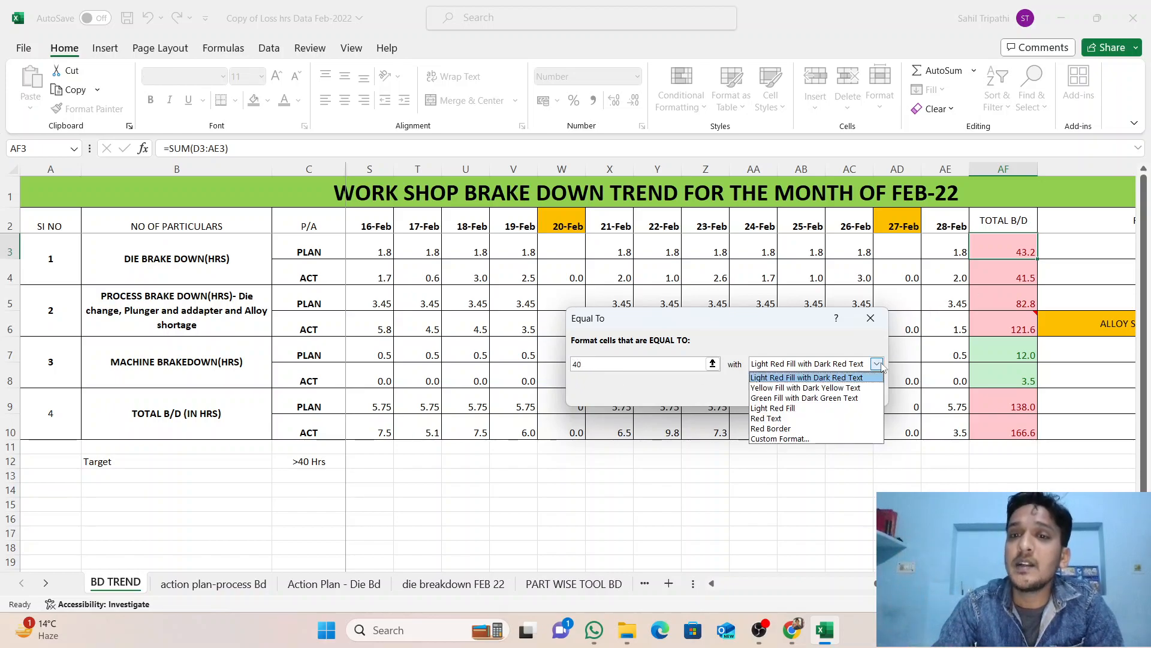
click(834, 388)
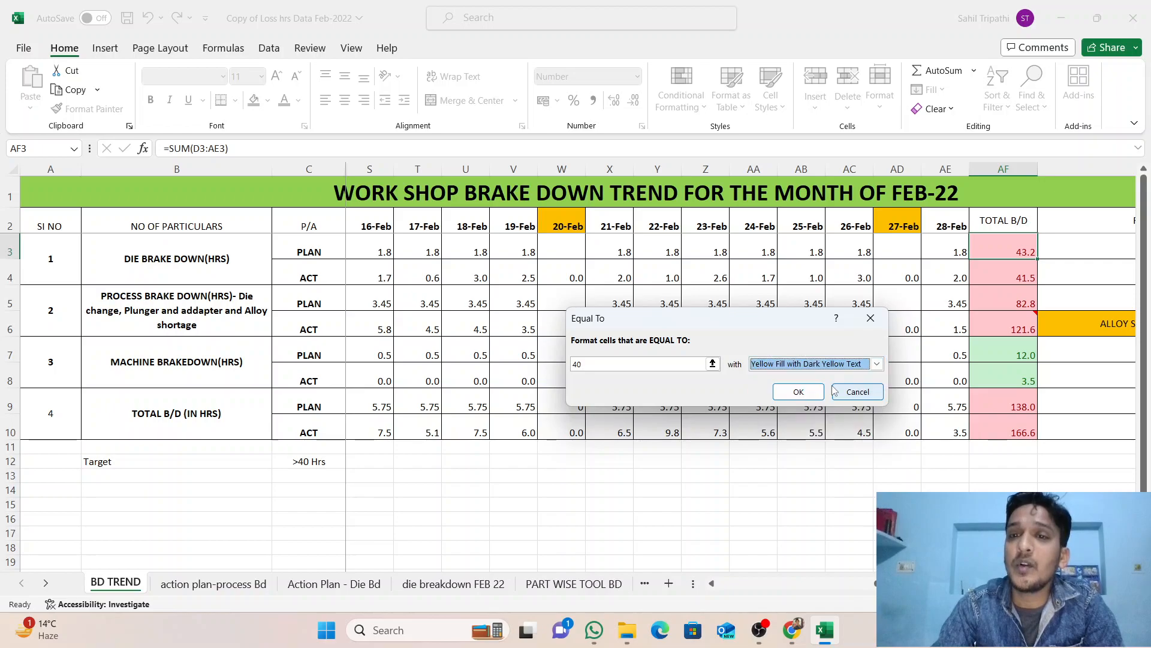
click(798, 392)
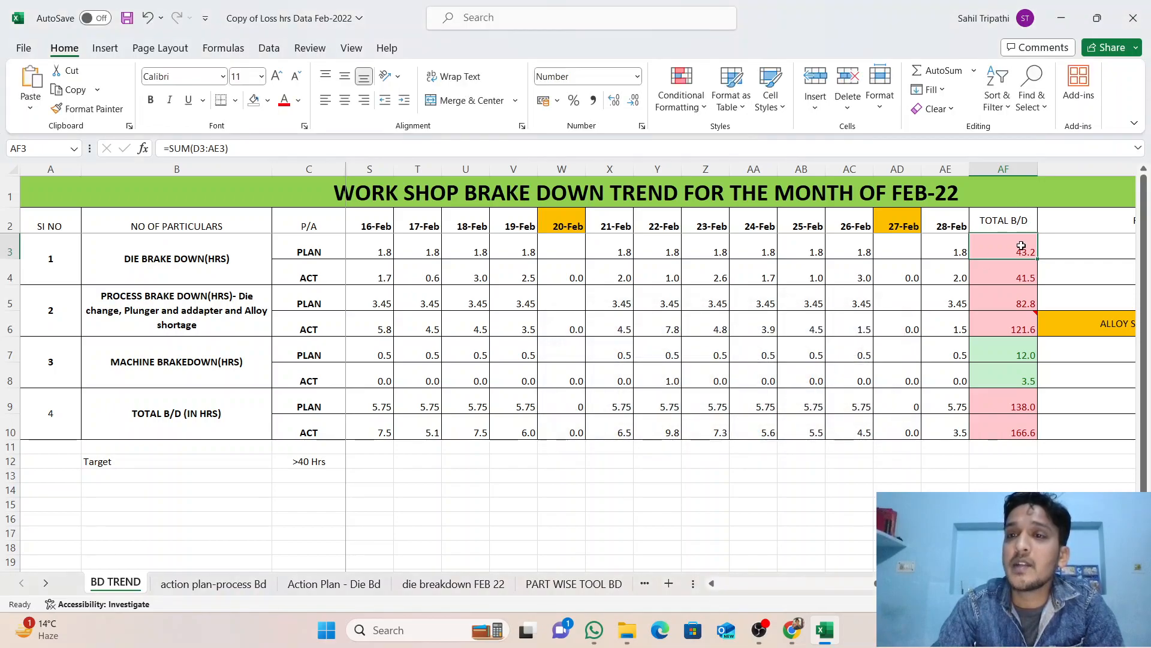
drag(1022, 246, 1070, 428)
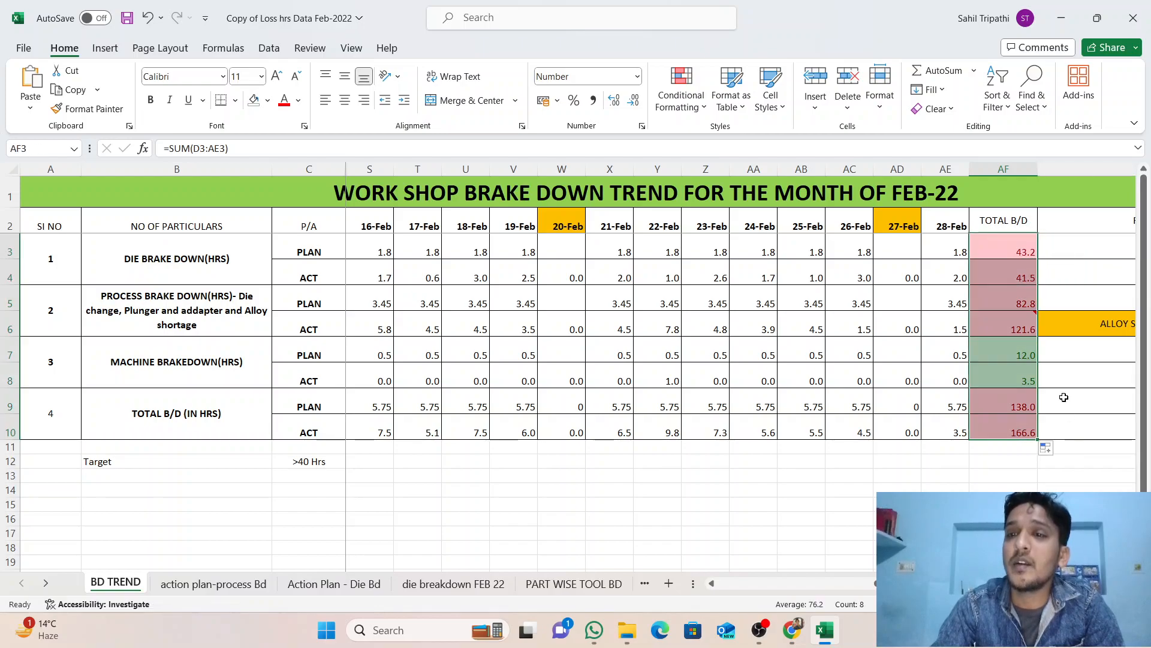
Step: Replace the actual die breakdown total in AF4 with 40 to test the equal-to rule
click(1019, 275)
text(0)
key(Return)
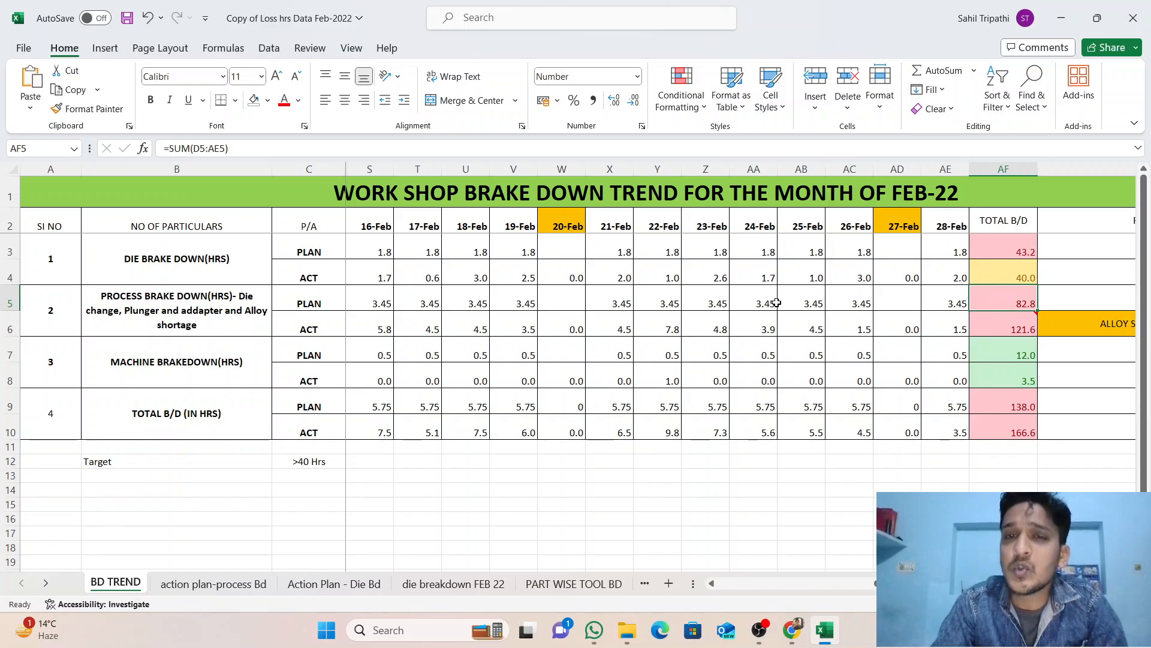
click(687, 108)
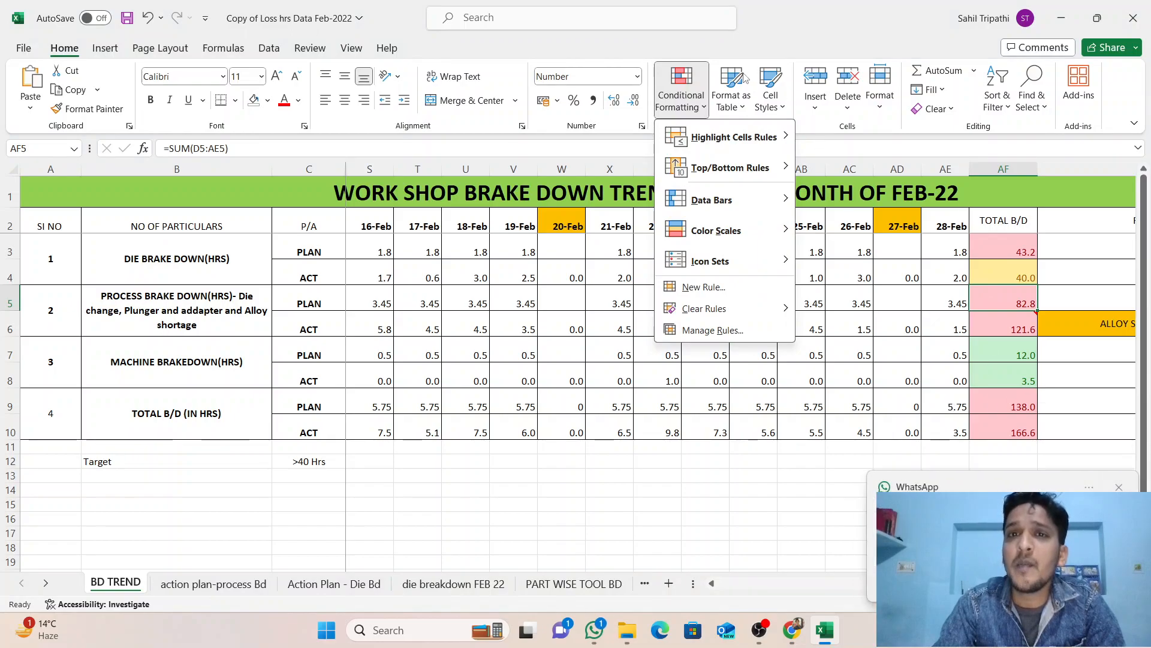
mouse_move(733, 137)
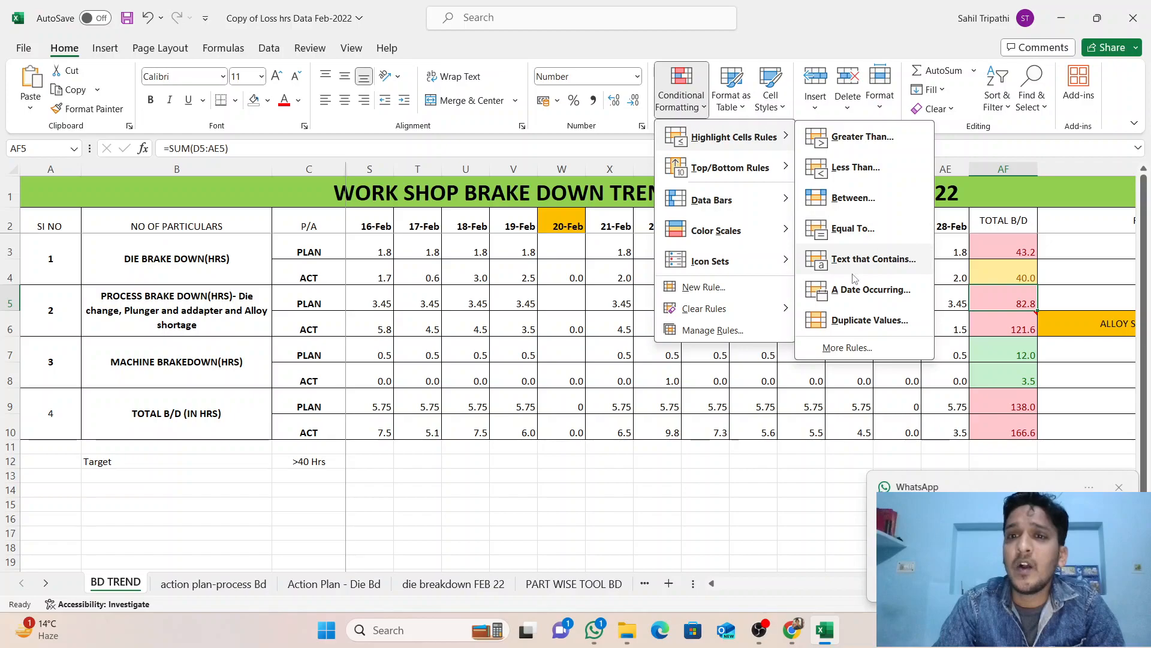
click(1003, 426)
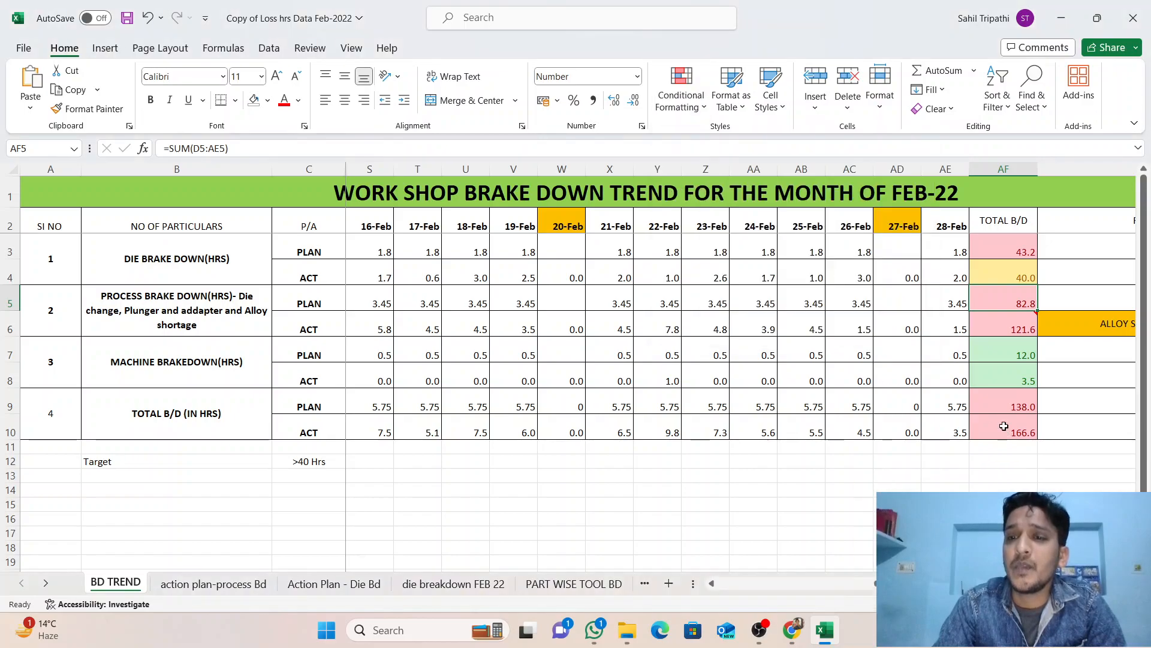